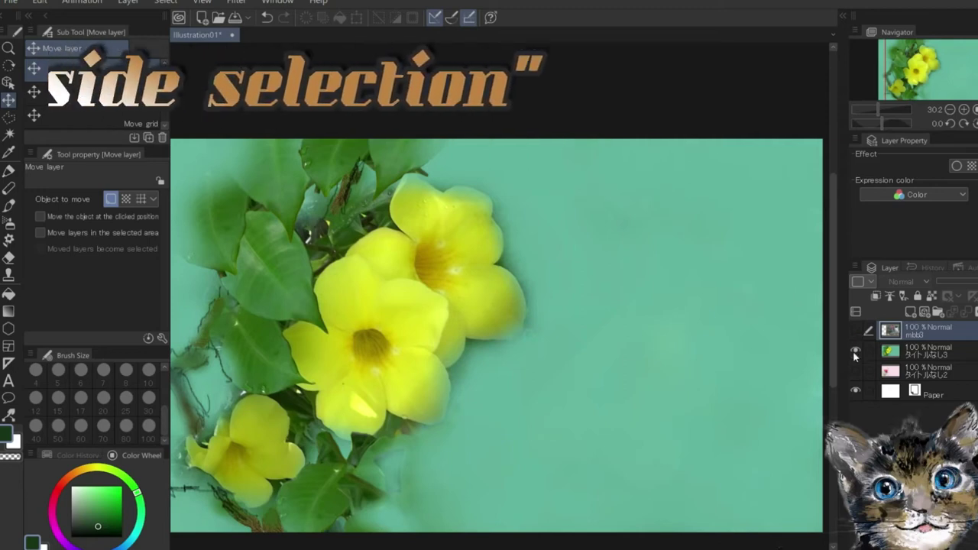
# Step: Show the mbb3 layer and set the Polyline selection's continuous curve to Quadratic Bezier
pyautogui.click(855, 330)
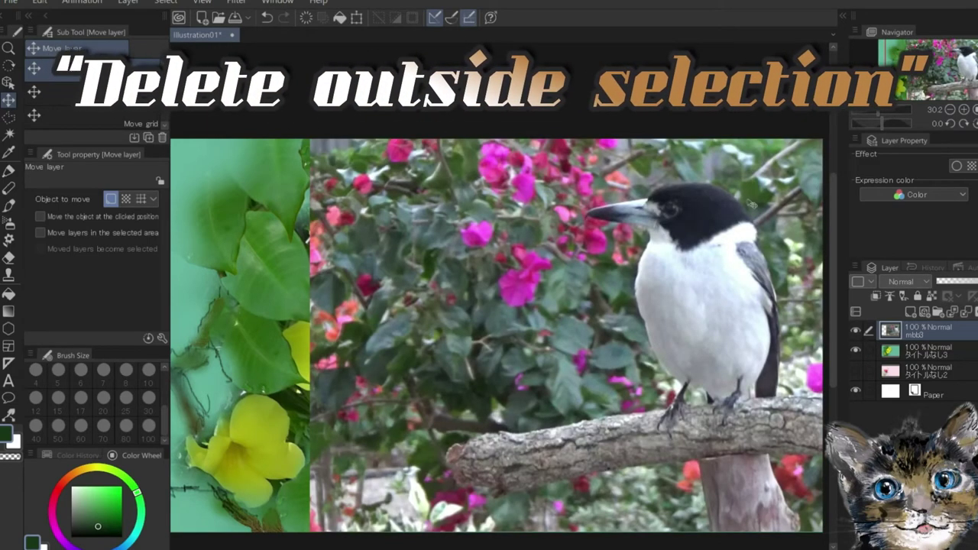
pyautogui.click(8, 120)
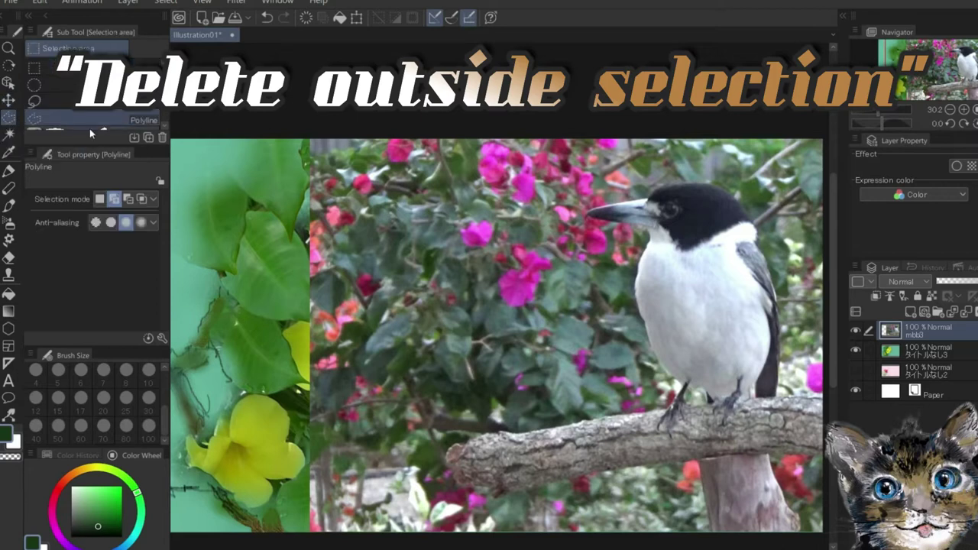
pyautogui.click(162, 340)
pyautogui.click(98, 221)
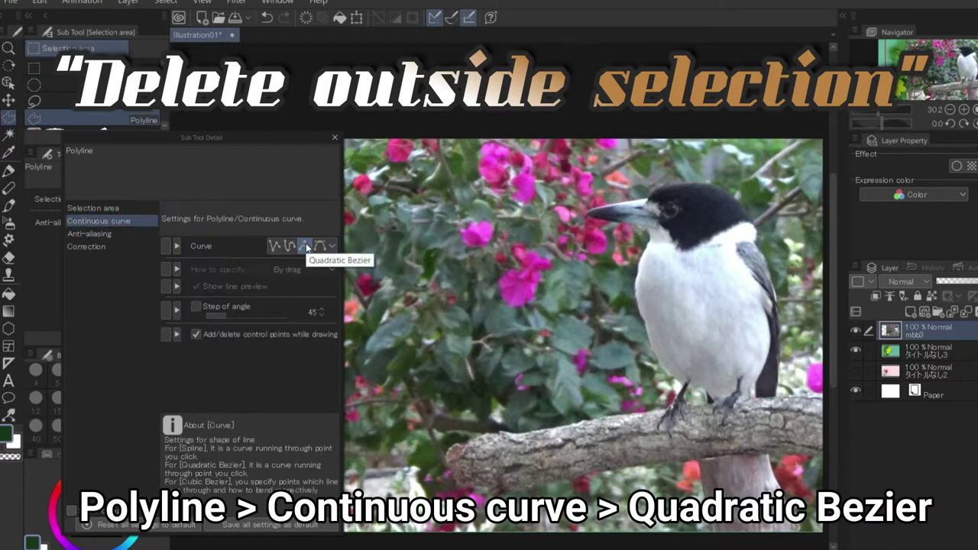
pyautogui.click(307, 246)
pyautogui.click(334, 137)
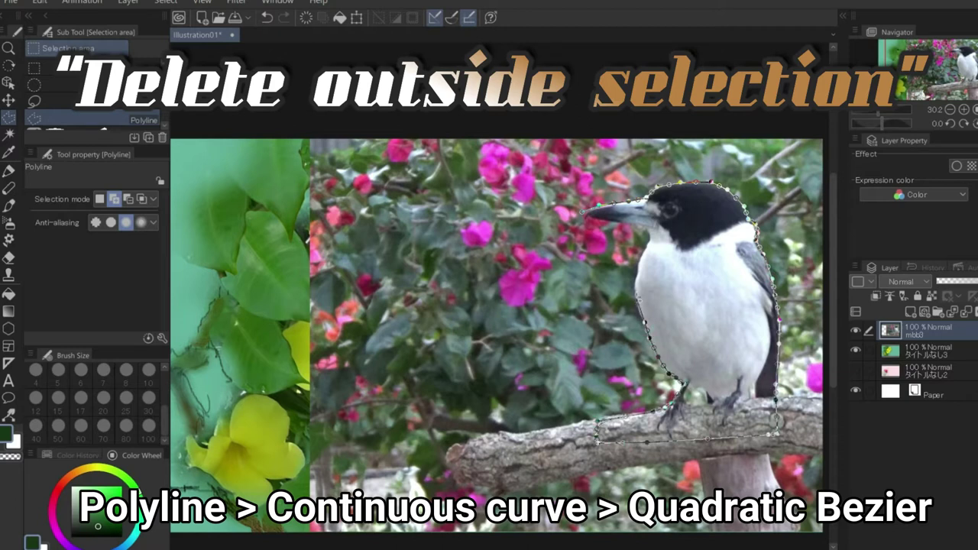
# Step: Outline the bird and the piece of branch under it as a selection, and delete everything outside it
pyautogui.click(626, 221)
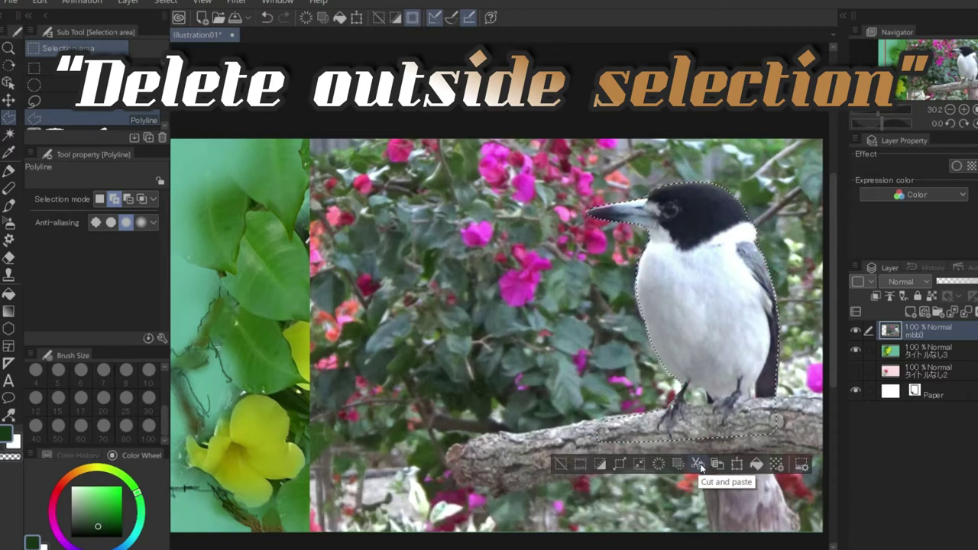
pyautogui.click(678, 465)
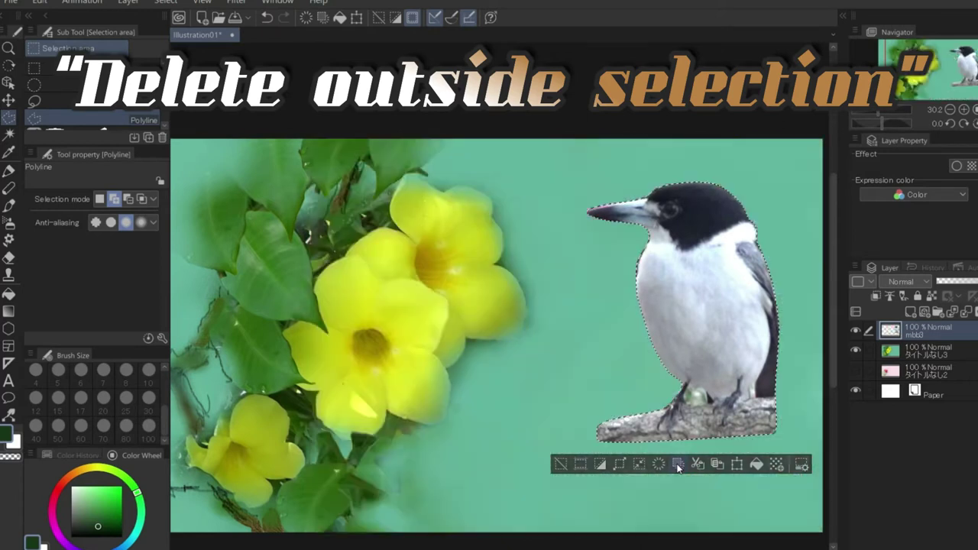
# Step: Copy and paste the selected bird onto its own layer, and make the original mbb3 layer active
pyautogui.click(718, 465)
pyautogui.click(934, 352)
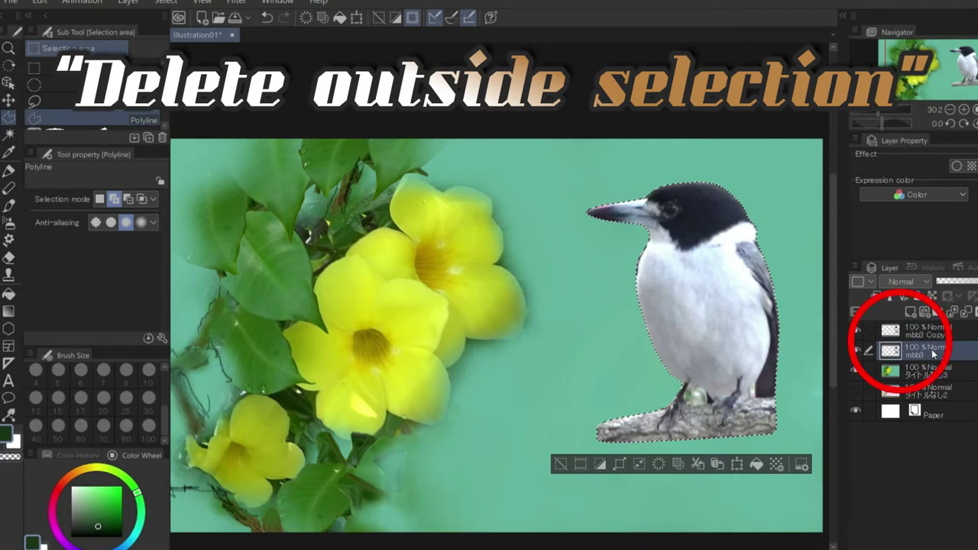
pyautogui.click(915, 336)
pyautogui.click(916, 354)
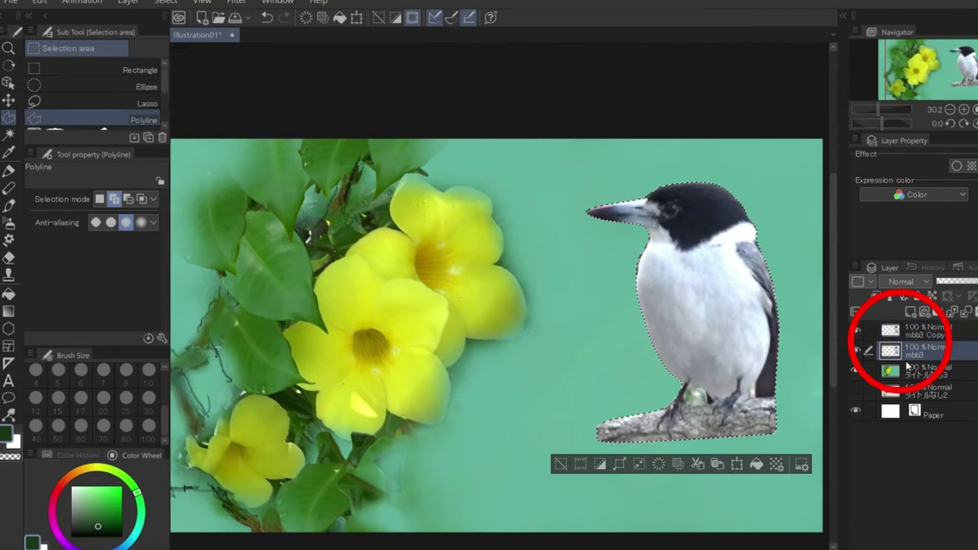
# Step: Move the bird on the mbb3 layer towards the yellow flowers and scale it down to 62%
pyautogui.click(9, 100)
pyautogui.click(91, 75)
pyautogui.moveTo(719, 314); pyautogui.dragTo(537, 390)
pyautogui.hotkey('ctrl', 't')
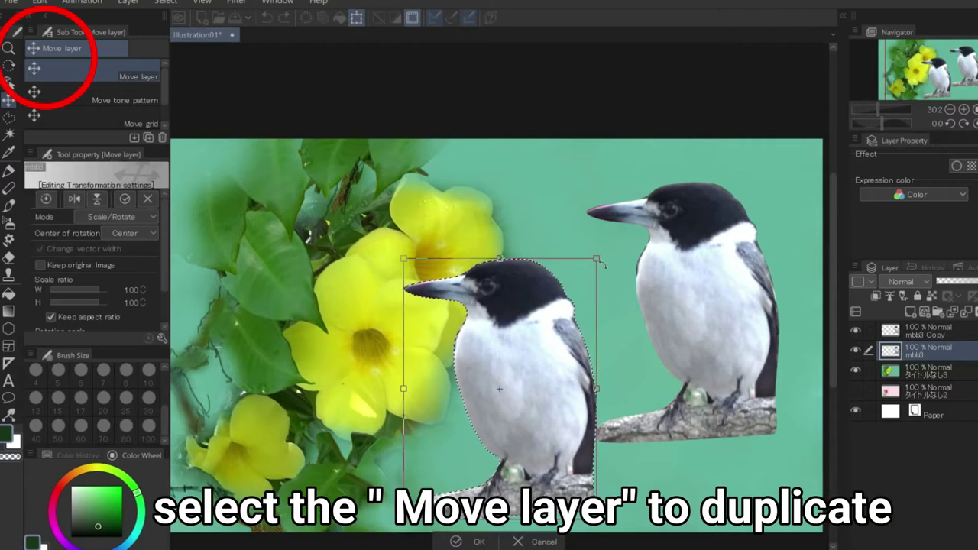
pyautogui.moveTo(599, 391); pyautogui.dragTo(527, 389)
pyautogui.moveTo(488, 417); pyautogui.dragTo(538, 380)
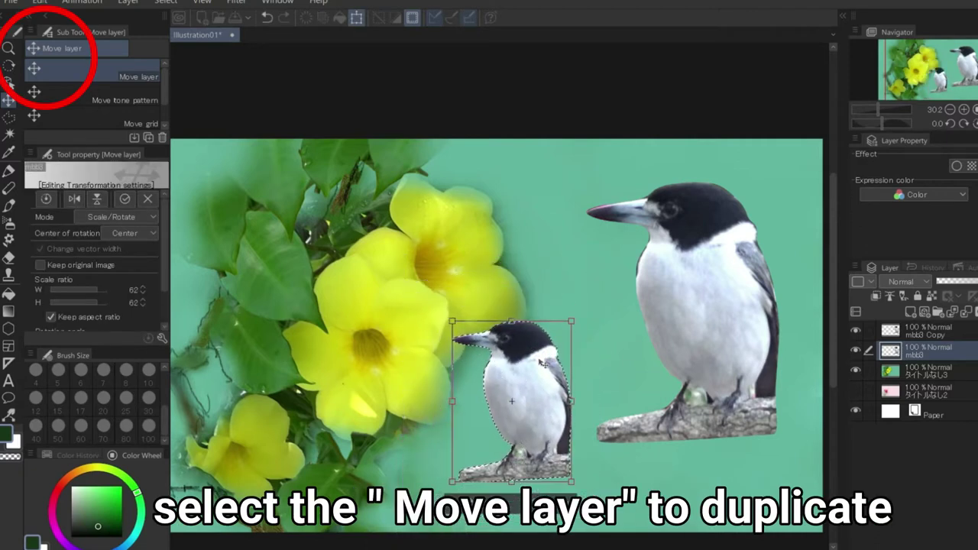
# Step: Flip the small bird horizontally, tilt and position it so its branch joins the larger bird's branch, and apply the transformation
pyautogui.click(40, 3)
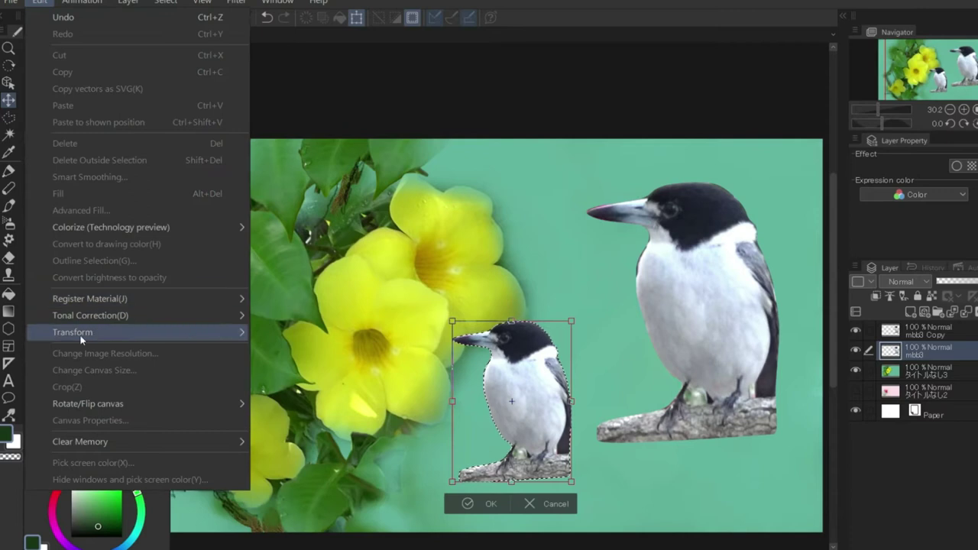
pyautogui.moveTo(198, 332)
pyautogui.click(316, 461)
pyautogui.moveTo(494, 415); pyautogui.dragTo(531, 366)
pyautogui.moveTo(608, 262); pyautogui.dragTo(594, 255)
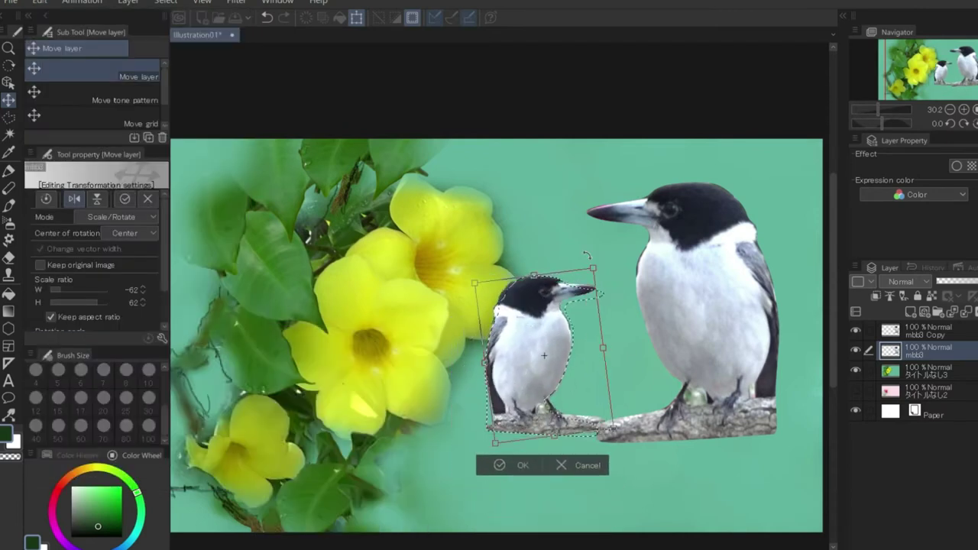
pyautogui.moveTo(568, 386)
pyautogui.mouseDown()
pyautogui.moveTo(585, 400)
pyautogui.moveTo(567, 401)
pyautogui.mouseUp()
pyautogui.click(514, 479)
pyautogui.click(422, 474)
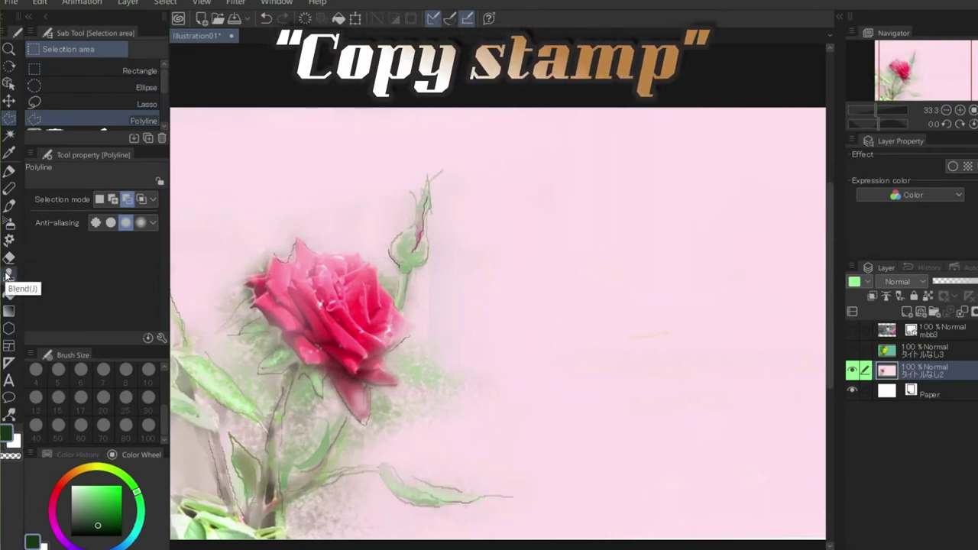
# Step: Set up the Copy stamp blend tool with Normal blending mode and the strongest anti-aliasing
pyautogui.click(7, 275)
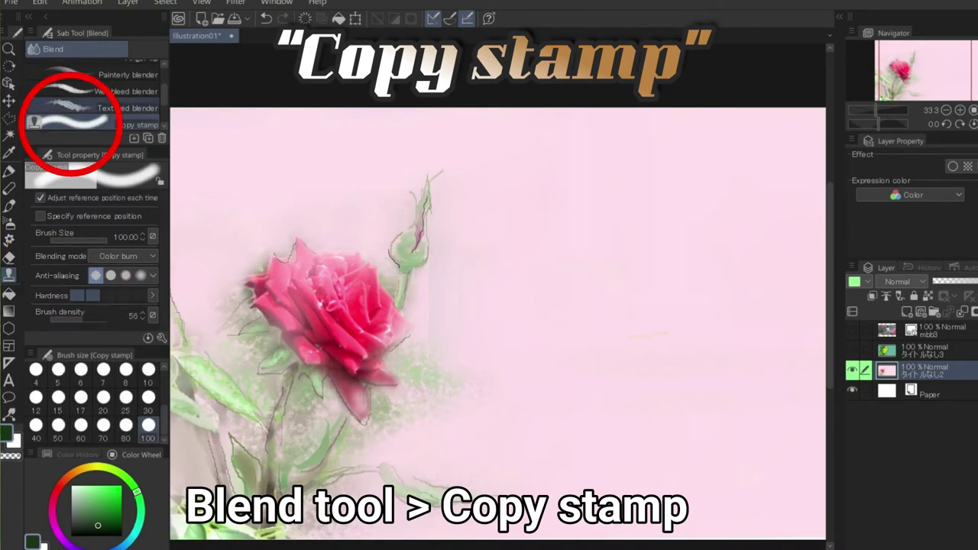
pyautogui.moveTo(162, 100)
pyautogui.mouseDown()
pyautogui.moveTo(164, 116)
pyautogui.moveTo(163, 102)
pyautogui.mouseUp()
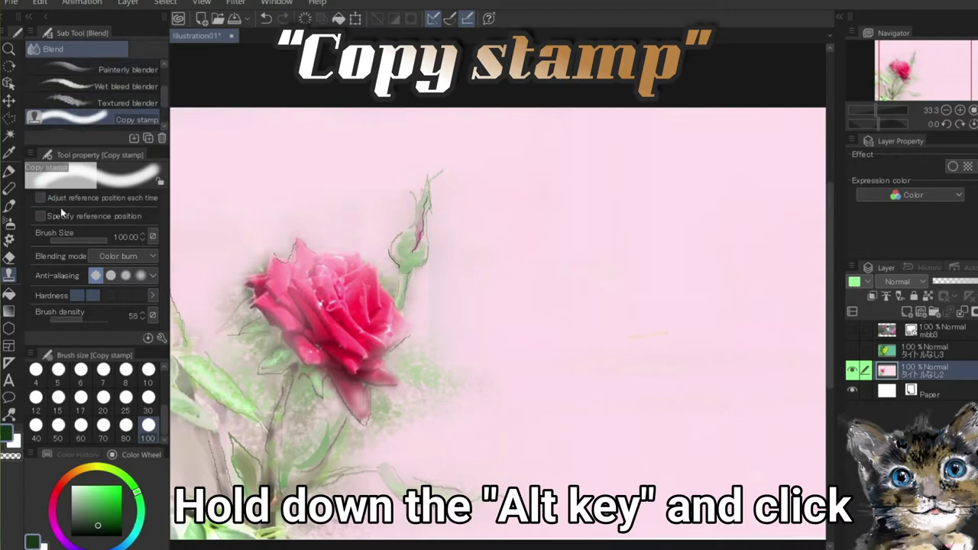
pyautogui.click(122, 256)
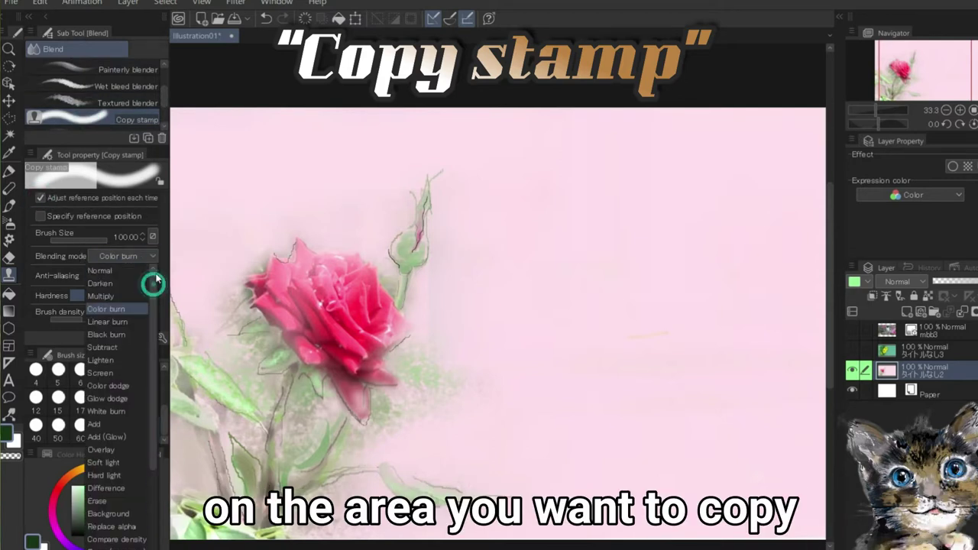
pyautogui.click(107, 269)
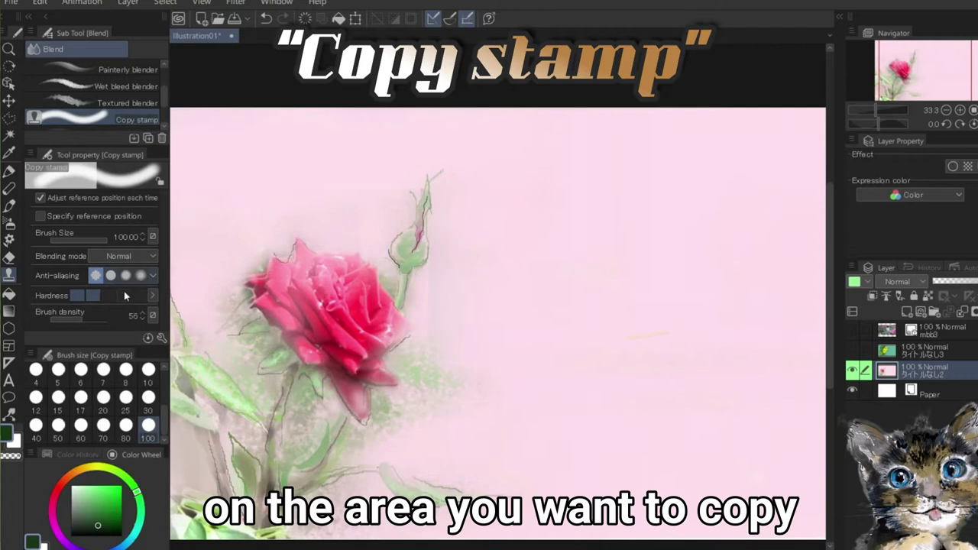
pyautogui.click(139, 276)
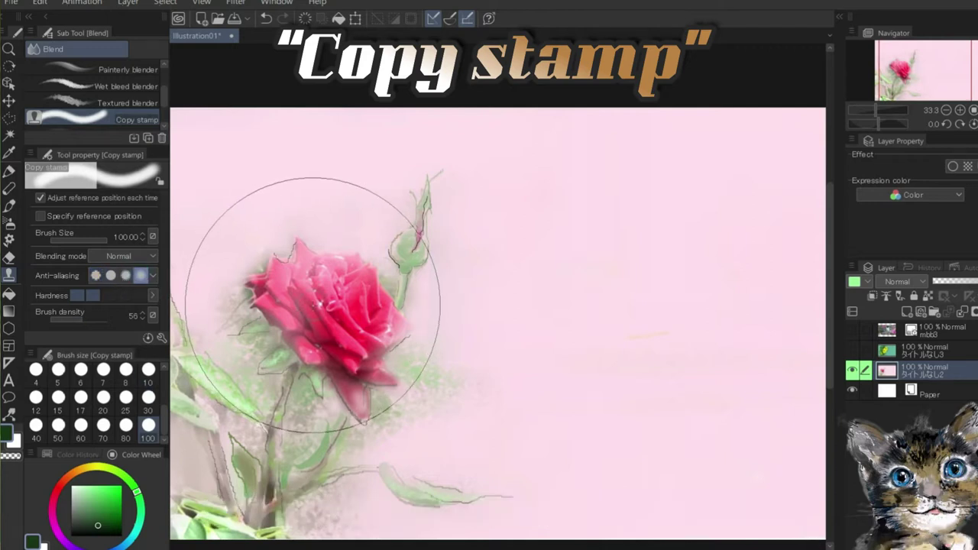
# Step: Clone the rose and its bud into the empty pink area beside the original using Copy stamp
pyautogui.moveTo(517, 215); pyautogui.dragTo(521, 213)
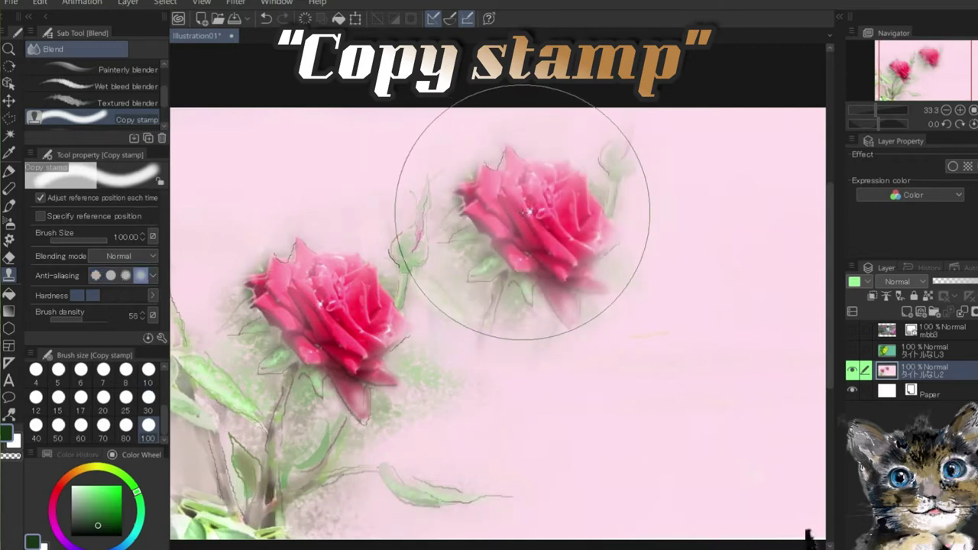
pyautogui.keyDown('alt'); pyautogui.click(286, 175); pyautogui.keyUp('alt')
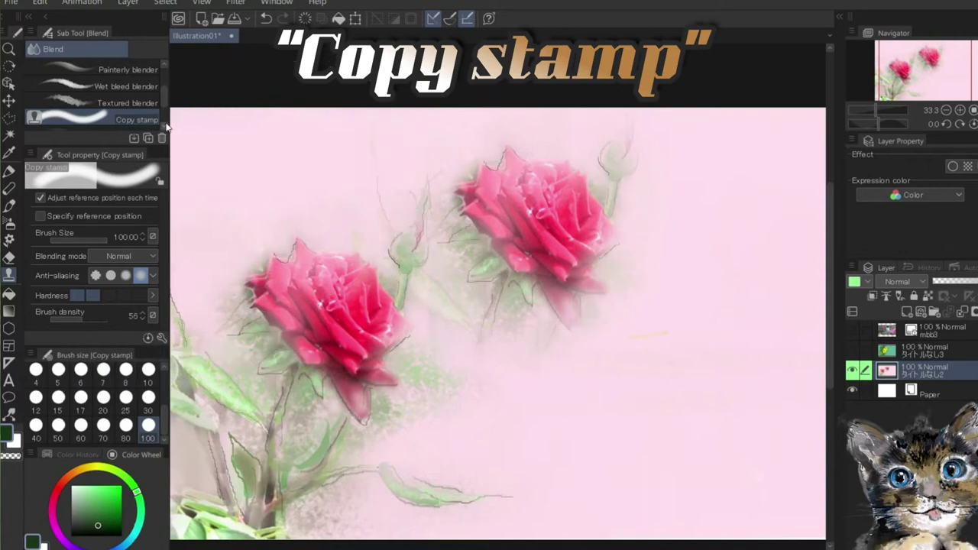
pyautogui.keyDown('alt'); pyautogui.click(324, 309); pyautogui.keyUp('alt')
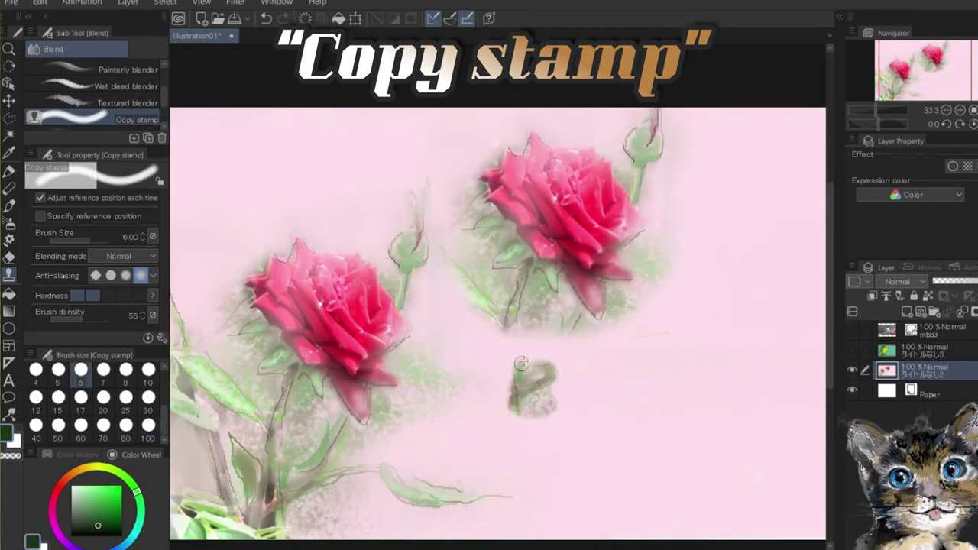
# Step: Clone the stem and leaves beneath the copied rose, enlarging the Copy stamp brush to size 30
pyautogui.moveTo(535, 355)
pyautogui.mouseDown()
pyautogui.moveTo(527, 330)
pyautogui.moveTo(503, 328)
pyautogui.moveTo(575, 356)
pyautogui.moveTo(500, 346)
pyautogui.moveTo(548, 366)
pyautogui.moveTo(552, 393)
pyautogui.mouseUp()
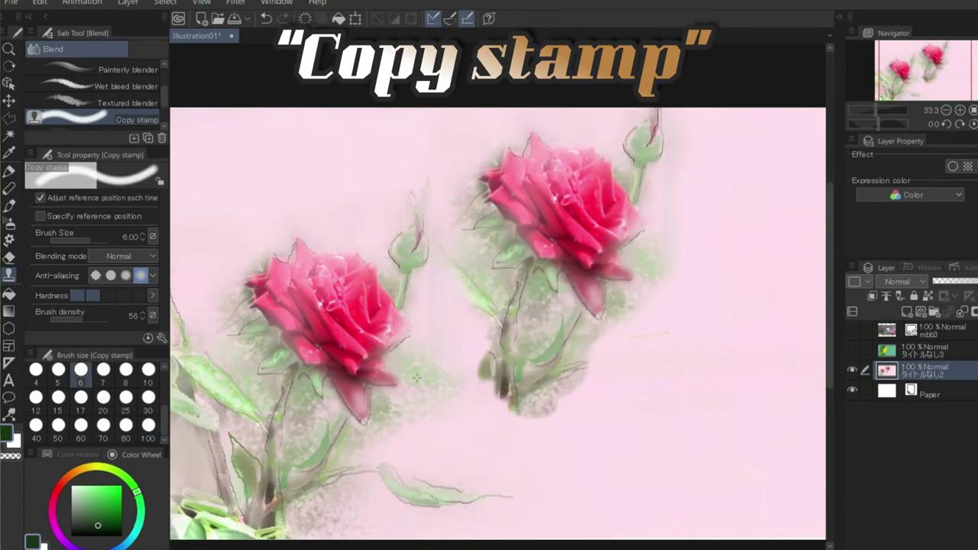
pyautogui.click(148, 398)
pyautogui.moveTo(458, 291)
pyautogui.mouseDown()
pyautogui.moveTo(524, 359)
pyautogui.moveTo(591, 349)
pyautogui.moveTo(503, 386)
pyautogui.moveTo(448, 300)
pyautogui.moveTo(459, 181)
pyautogui.moveTo(563, 145)
pyautogui.moveTo(670, 239)
pyautogui.moveTo(574, 419)
pyautogui.moveTo(465, 399)
pyautogui.moveTo(414, 267)
pyautogui.mouseUp()
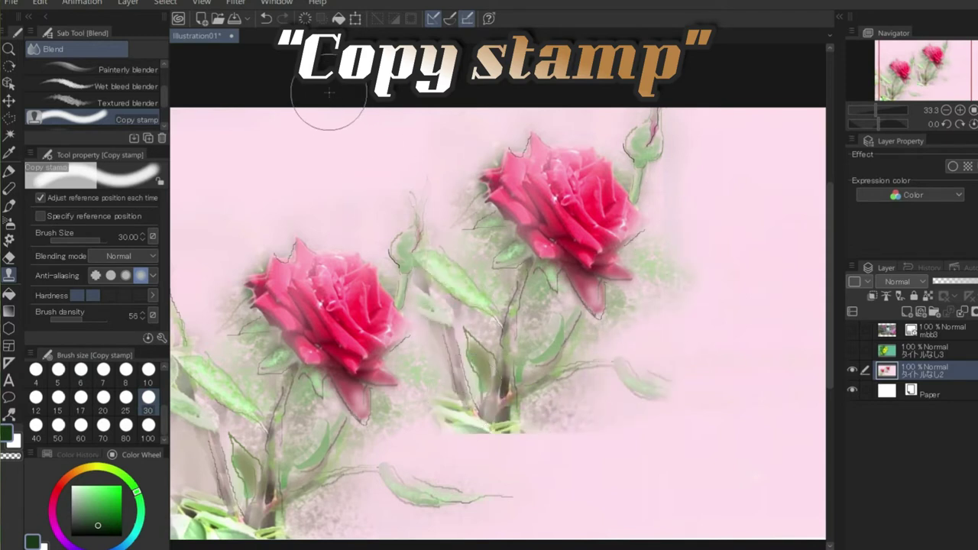
# Step: Undo the last Copy stamp strokes
pyautogui.click(265, 19)
pyautogui.click(266, 18)
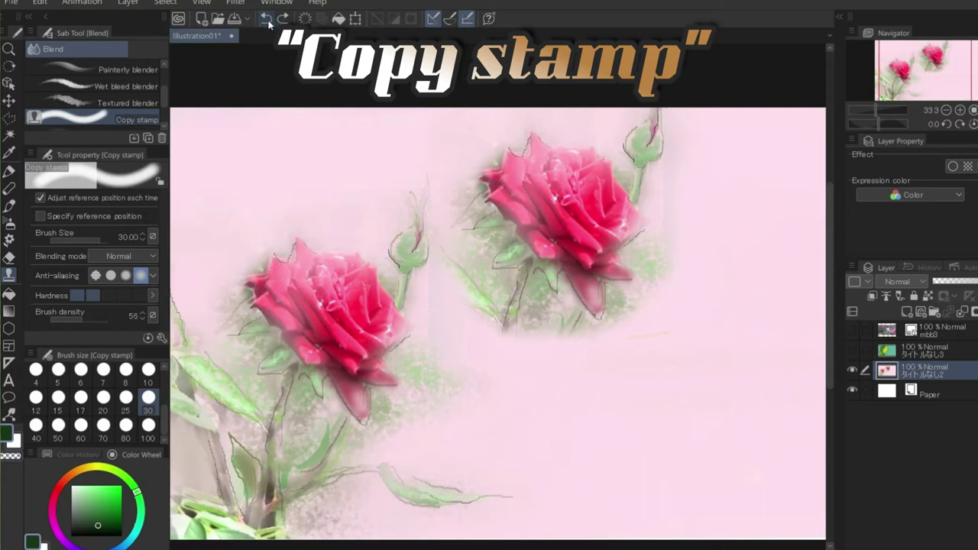
pyautogui.click(266, 18)
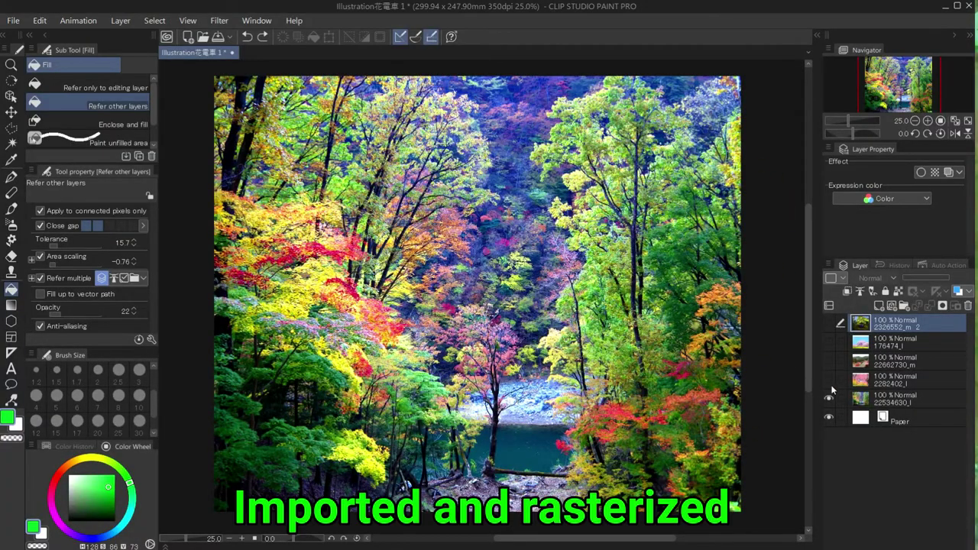
# Step: Preview the scenery layers one by one, leaving only the 2326552_m 2 tram layer visible above the 22534630_l forest and Paper
pyautogui.click(829, 382)
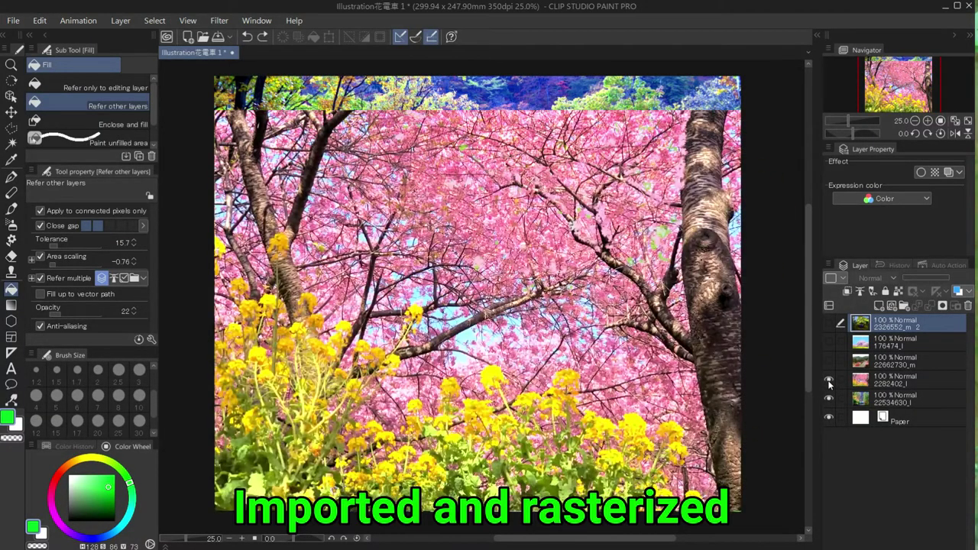
pyautogui.click(829, 361)
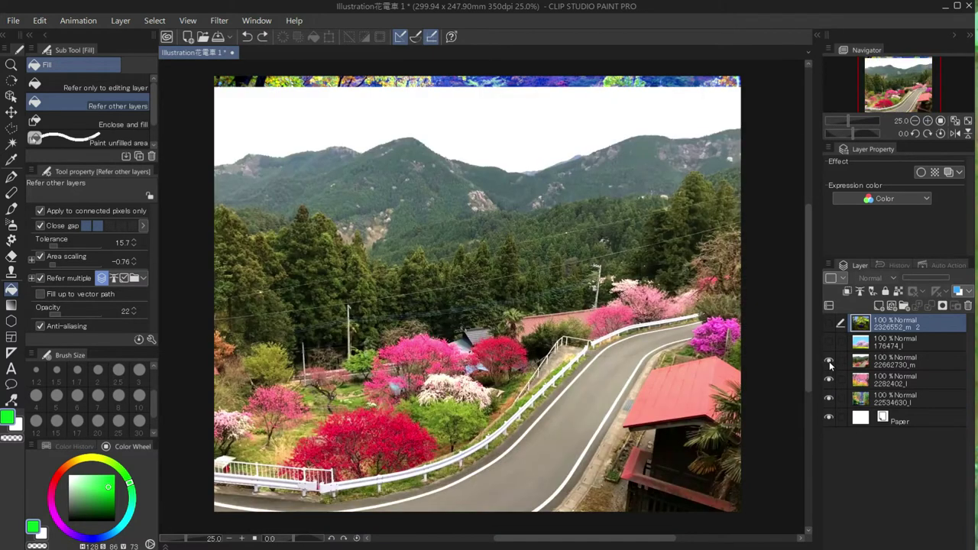
pyautogui.click(827, 341)
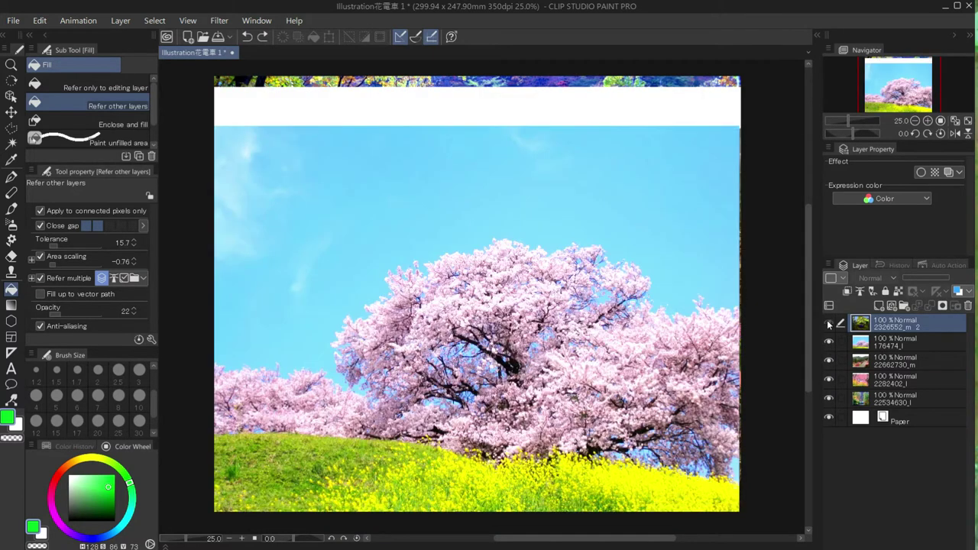
pyautogui.click(828, 325)
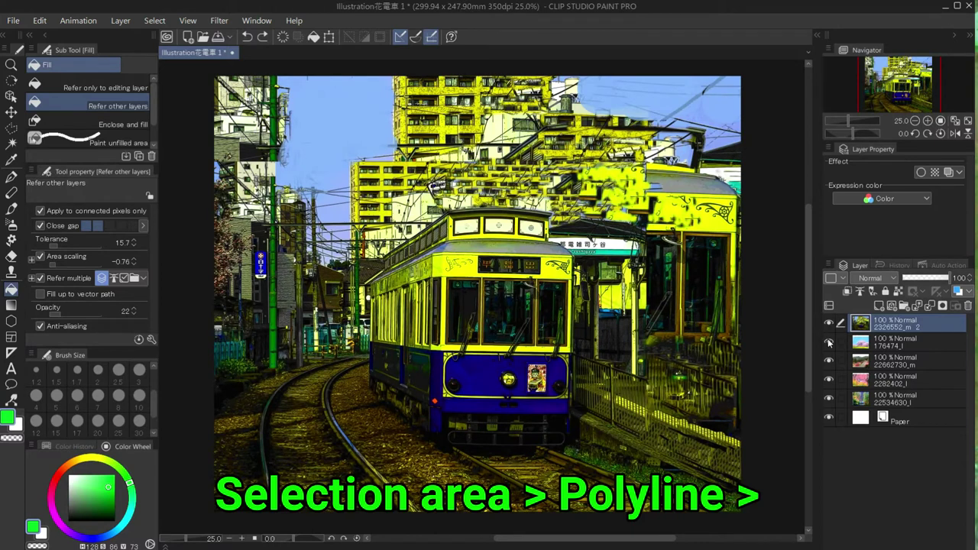
pyautogui.click(829, 380)
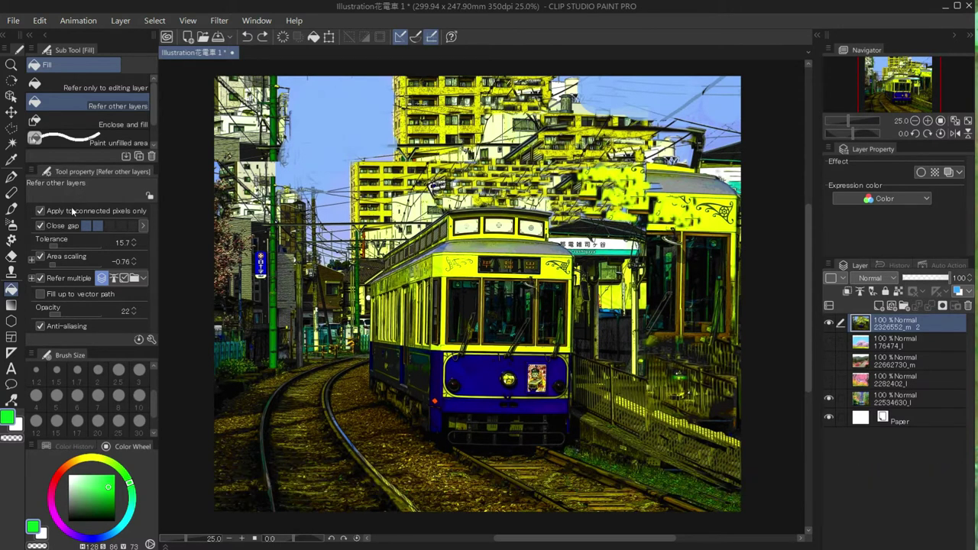
# Step: Outline the tram with the track in front of it using a Polyline selection, and delete everything outside the selection
pyautogui.click(13, 130)
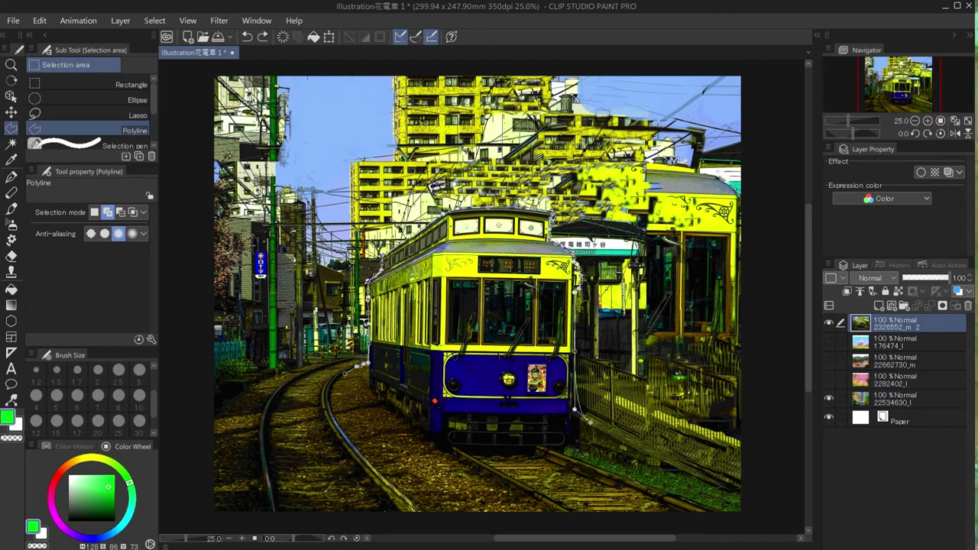
pyautogui.click(402, 525)
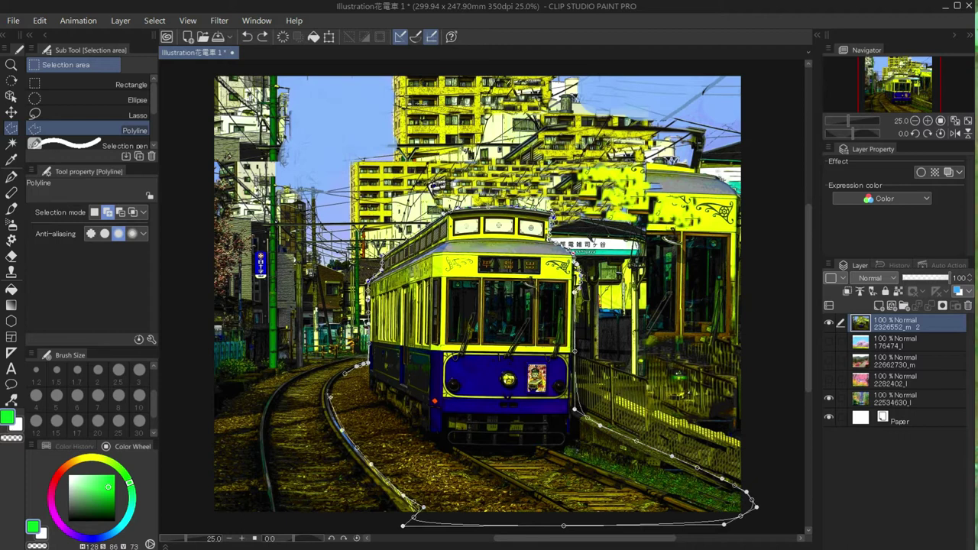
pyautogui.doubleClick(403, 525)
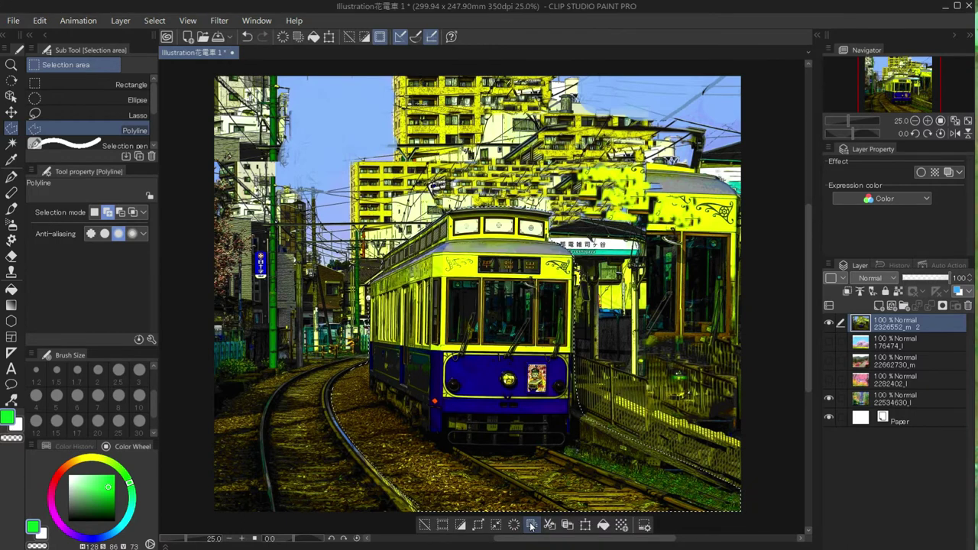
pyautogui.click(530, 525)
# Step: Scale the cut-out tram to 83% and position it along the lower edge of the forest scene
pyautogui.click(585, 526)
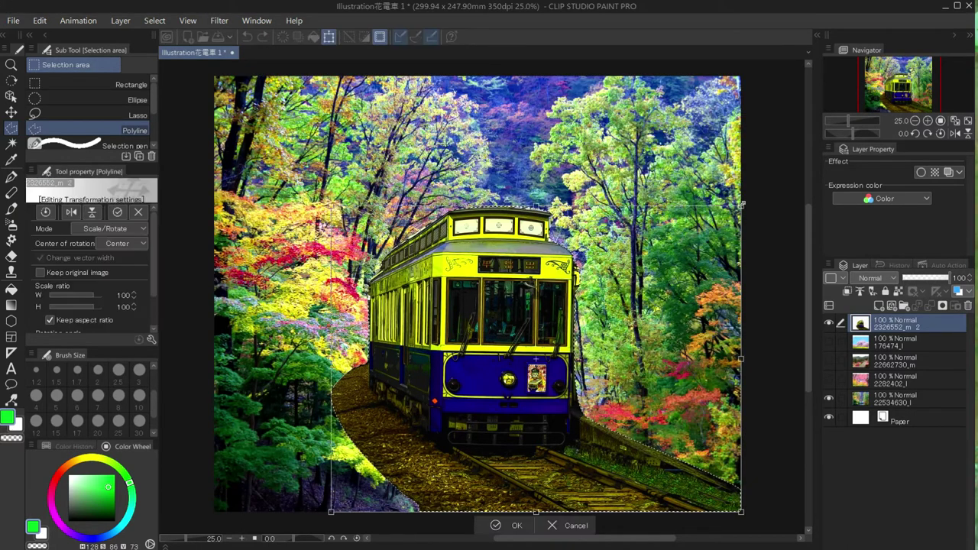
pyautogui.moveTo(741, 204); pyautogui.dragTo(673, 256)
pyautogui.moveTo(595, 328); pyautogui.dragTo(619, 333)
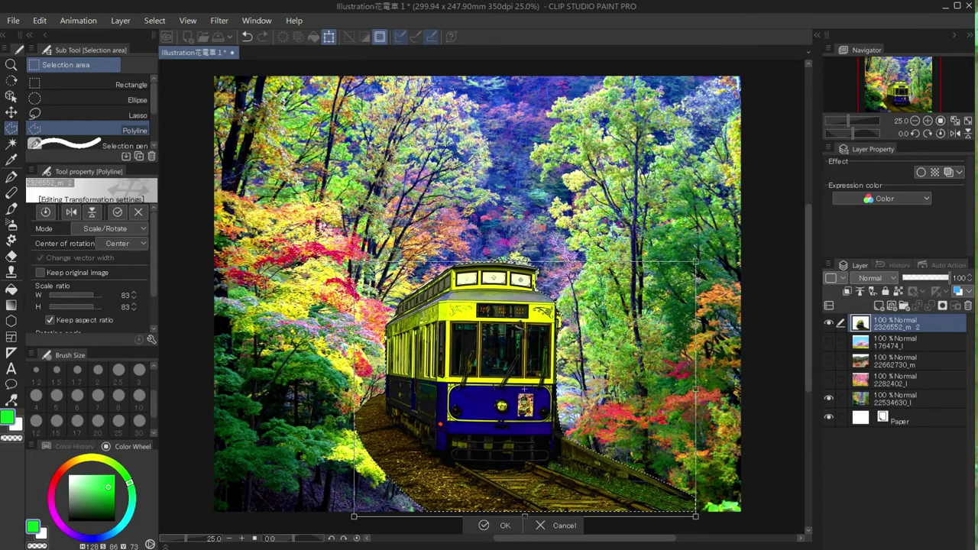
pyautogui.moveTo(529, 466); pyautogui.dragTo(536, 464)
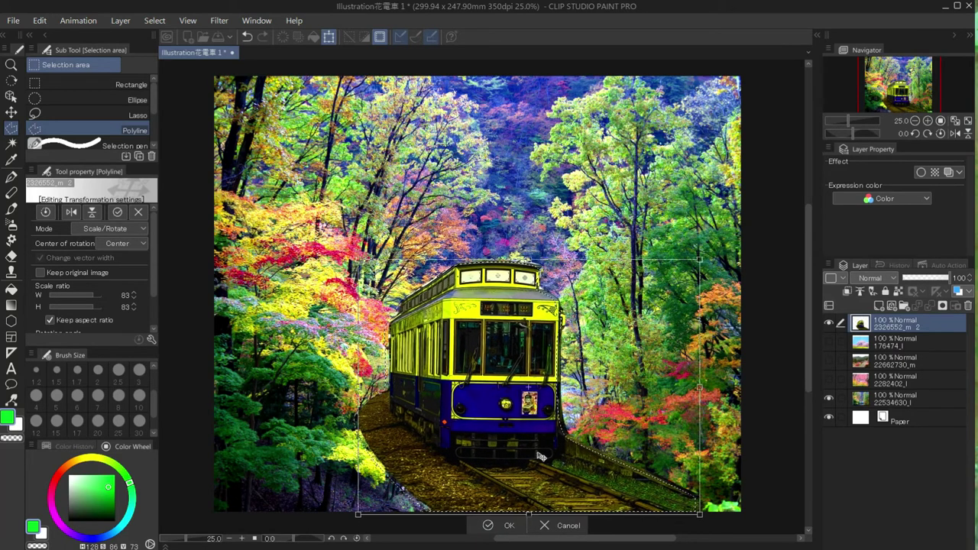
pyautogui.click(506, 527)
# Step: Reshape the tram with Free Transform to about 110% width and 93% height so its track reaches the image's right edge
pyautogui.click(36, 21)
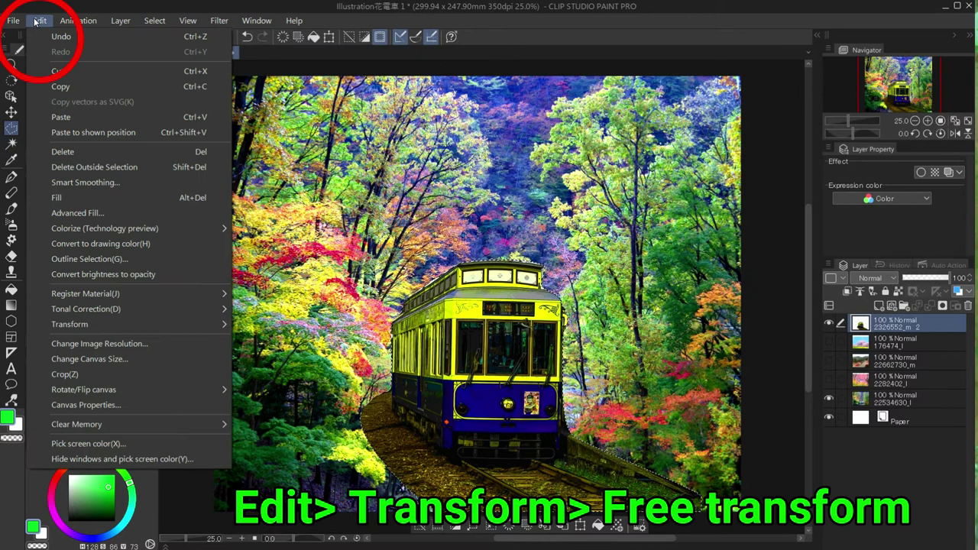
pyautogui.moveTo(222, 324)
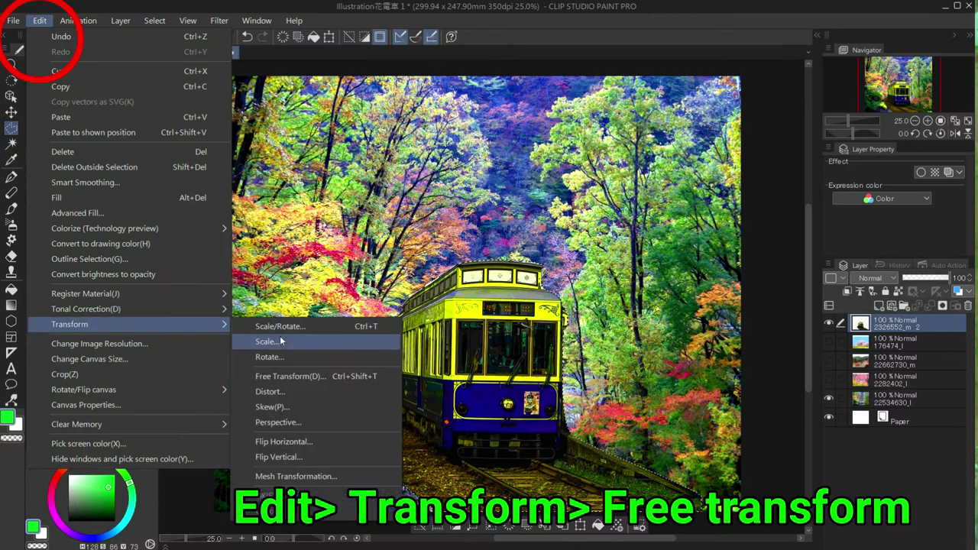
pyautogui.click(298, 377)
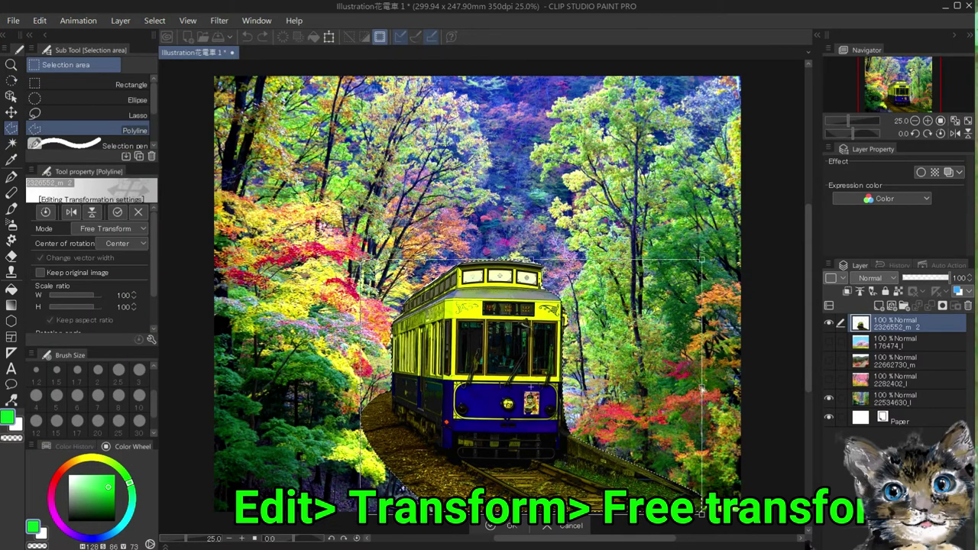
pyautogui.moveTo(701, 389); pyautogui.dragTo(738, 388)
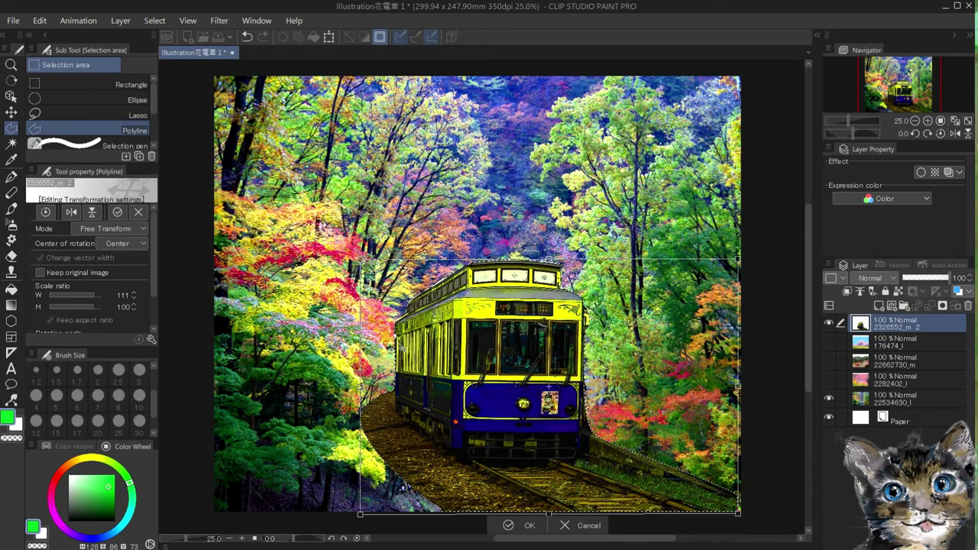
pyautogui.moveTo(548, 259); pyautogui.dragTo(548, 278)
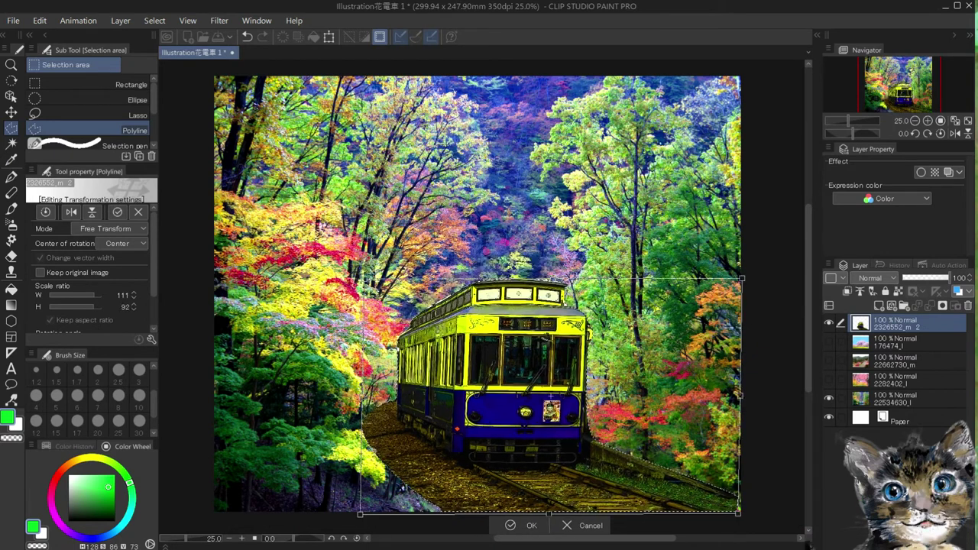
pyautogui.moveTo(361, 514); pyautogui.dragTo(373, 514)
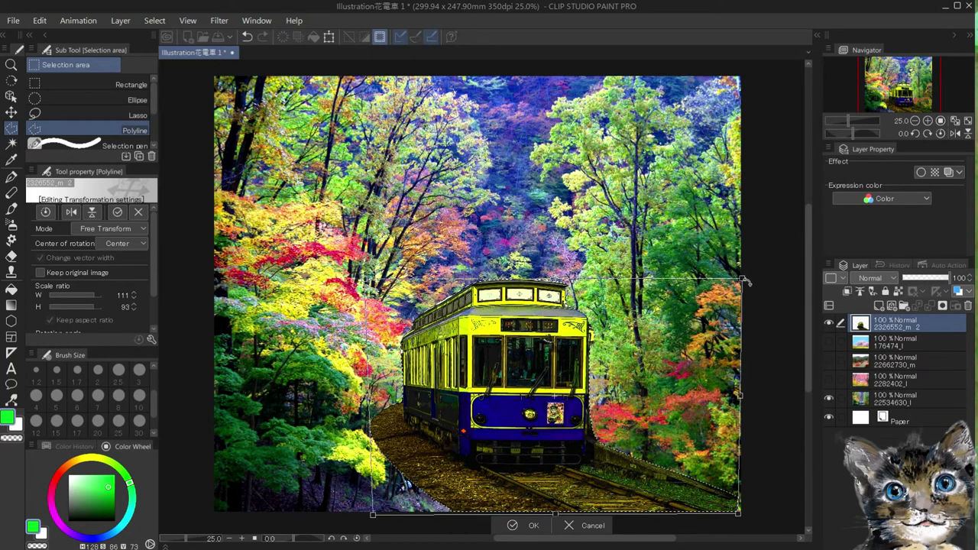
pyautogui.moveTo(740, 279); pyautogui.dragTo(739, 285)
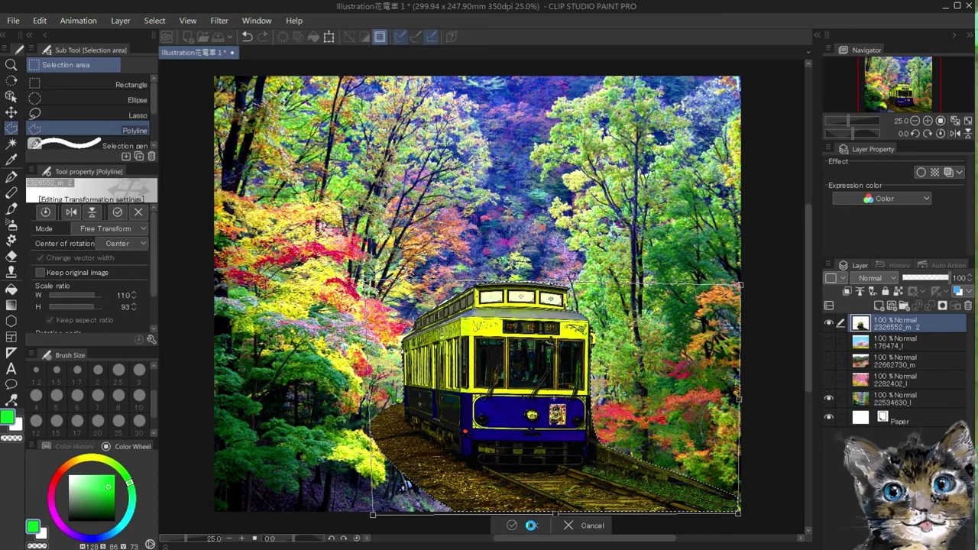
pyautogui.click(531, 525)
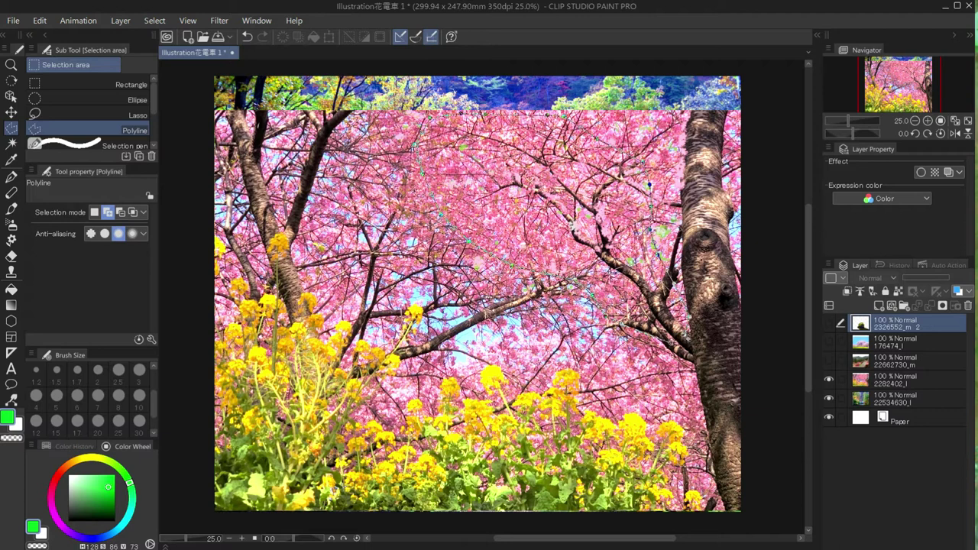
# Step: Close the Polyline selection around the pink blossom branch on layer 2282402_l and delete everything outside it
pyautogui.doubleClick(670, 343)
pyautogui.click(886, 379)
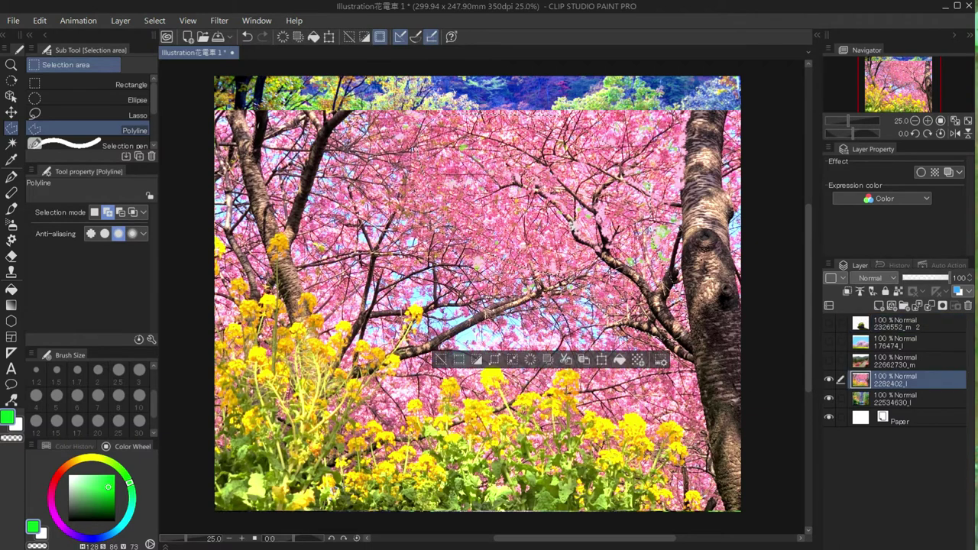
pyautogui.click(548, 361)
# Step: Scale the pink blossom cutout to 76%, rotate it upright, and place it among the trees at the image's right edge
pyautogui.click(601, 359)
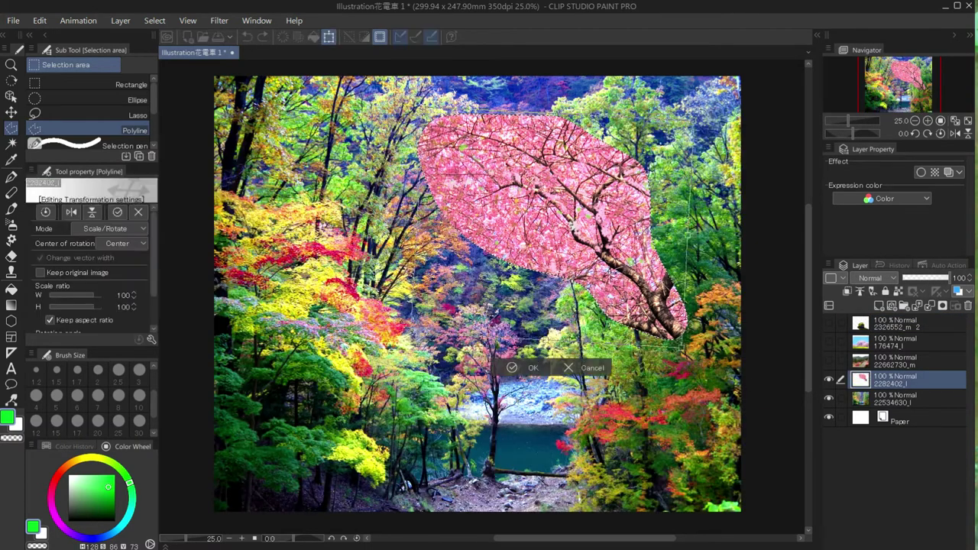
pyautogui.moveTo(695, 359); pyautogui.dragTo(569, 404)
pyautogui.moveTo(727, 241); pyautogui.dragTo(642, 234)
pyautogui.moveTo(527, 229); pyautogui.dragTo(688, 323)
pyautogui.moveTo(766, 411); pyautogui.dragTo(781, 391)
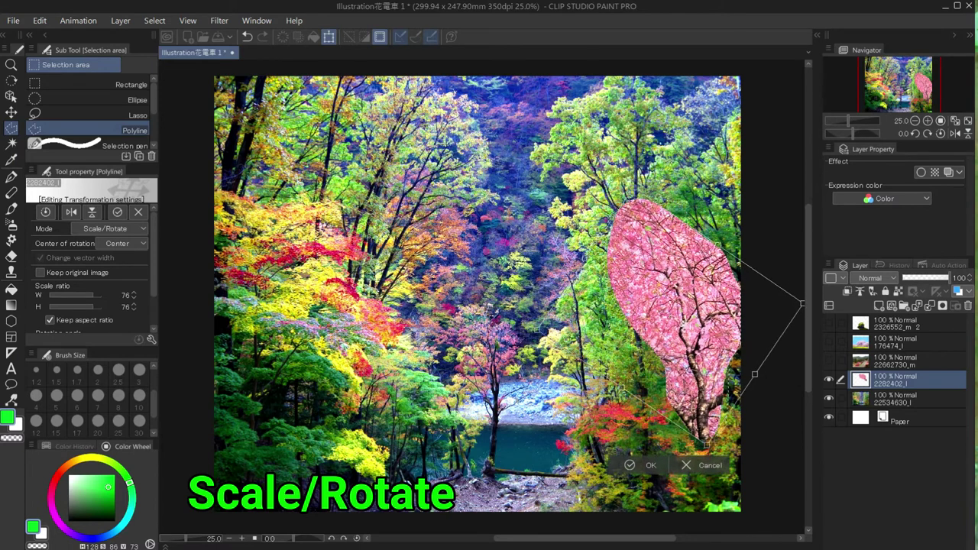
pyautogui.click(830, 324)
pyautogui.click(549, 169)
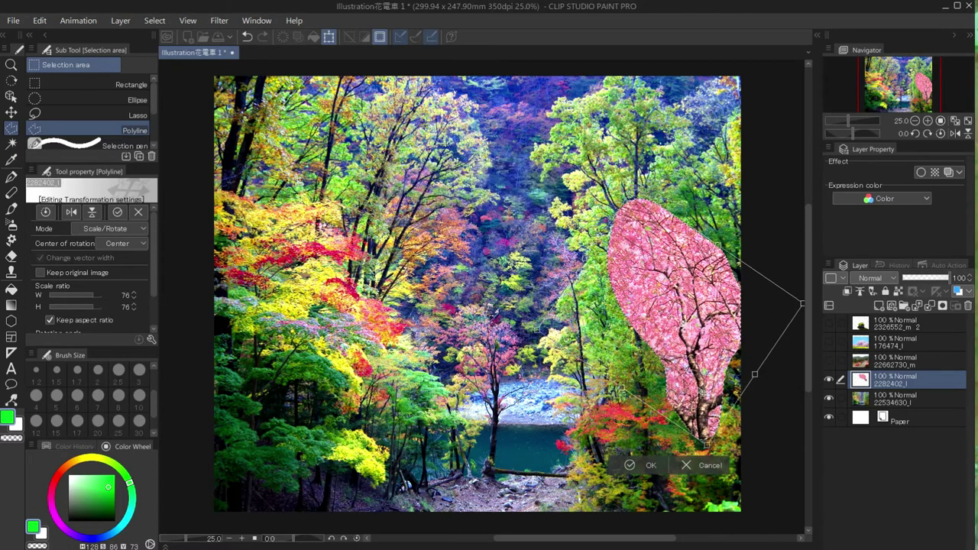
pyautogui.click(649, 464)
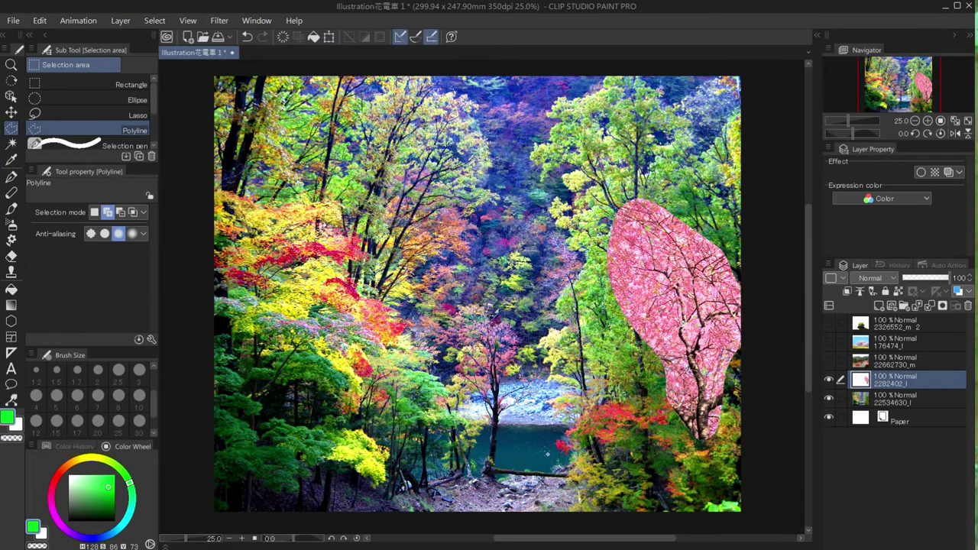
# Step: With the tram hidden, show layer 176474_l, outline part of its cherry tree with a Polyline selection, and delete everything outside it
pyautogui.click(883, 325)
pyautogui.click(828, 324)
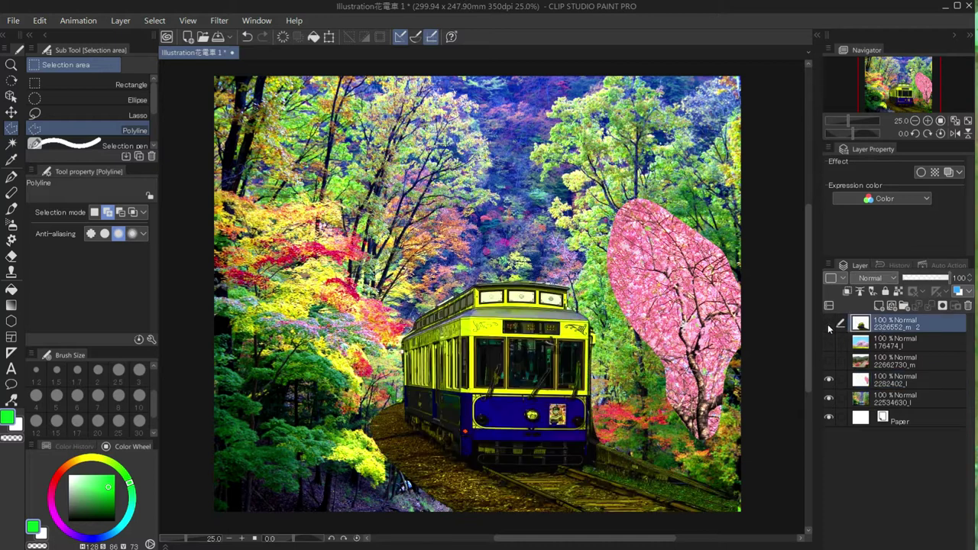
pyautogui.click(828, 324)
pyautogui.click(828, 341)
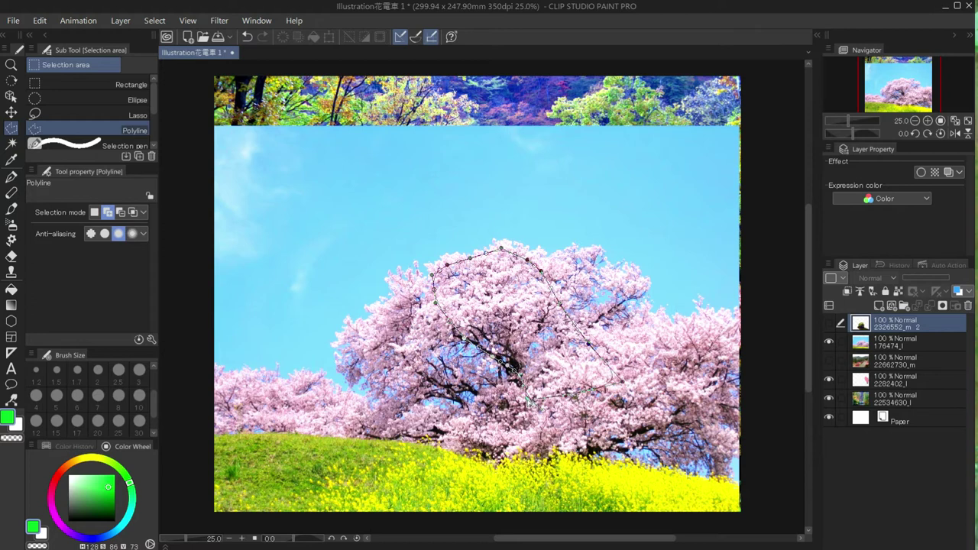
pyautogui.doubleClick(514, 368)
pyautogui.click(894, 347)
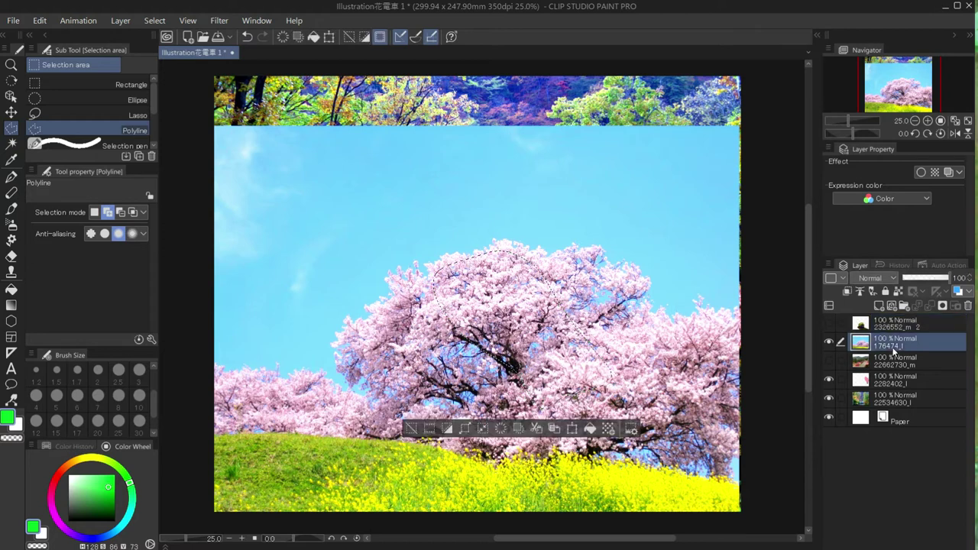
pyautogui.click(519, 428)
# Step: Move the pale cherry blossom cutout to the image's left edge and rotate it clockwise using Scale/Rotate
pyautogui.hotkey('ctrl', 't')
pyautogui.moveTo(501, 367); pyautogui.dragTo(259, 315)
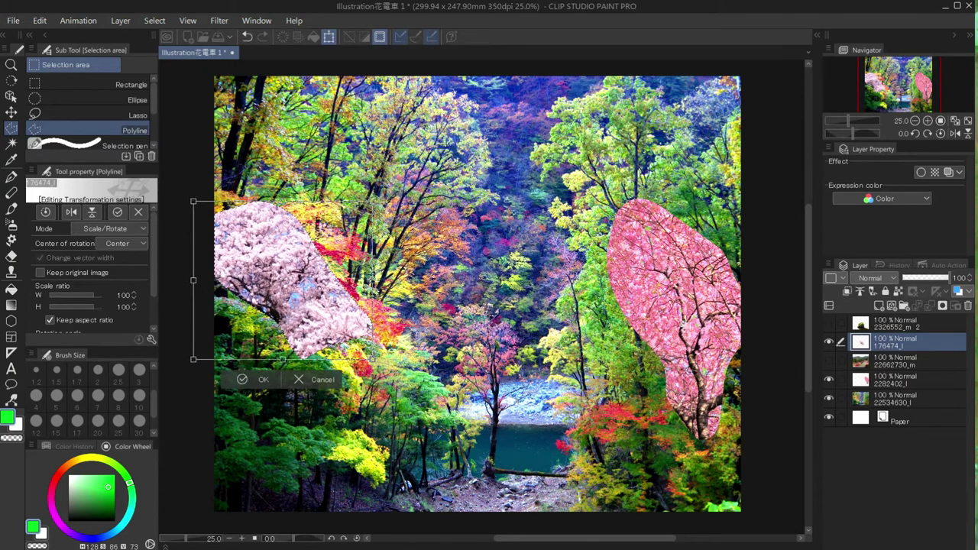
pyautogui.moveTo(417, 198); pyautogui.dragTo(430, 227)
pyautogui.moveTo(174, 345); pyautogui.dragTo(160, 336)
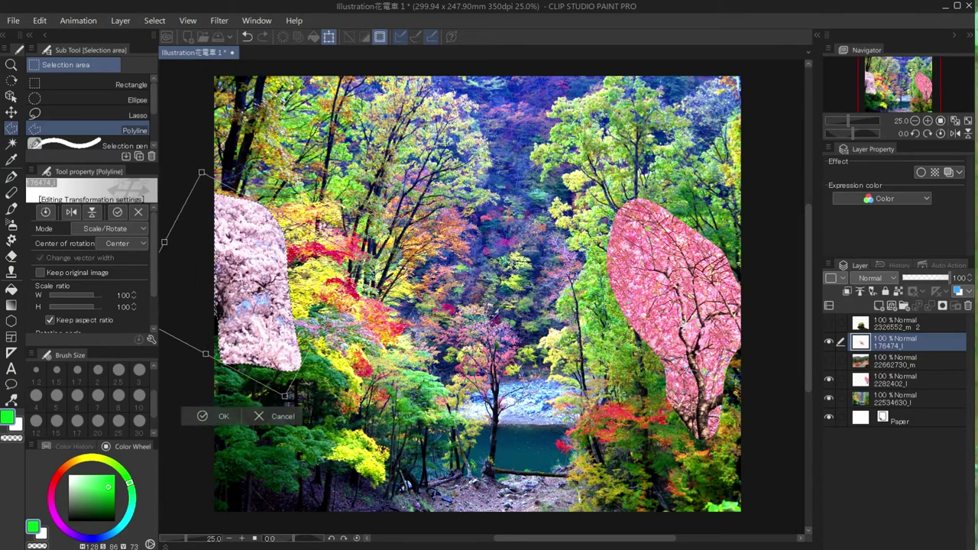
pyautogui.click(223, 415)
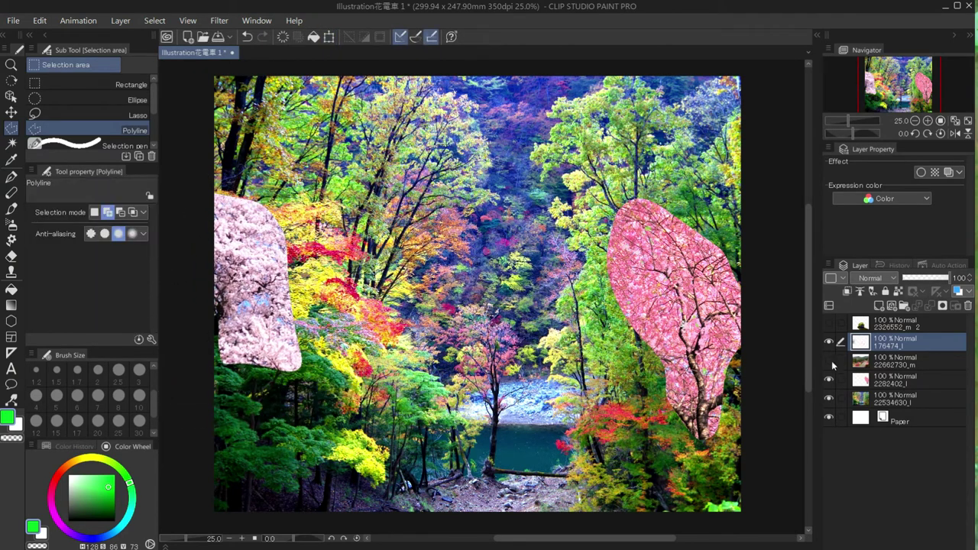
# Step: Show layer 22662730_m, outline the red bush near the road with a Polyline selection, and delete everything outside it
pyautogui.click(860, 325)
pyautogui.click(829, 324)
pyautogui.click(828, 324)
pyautogui.click(829, 360)
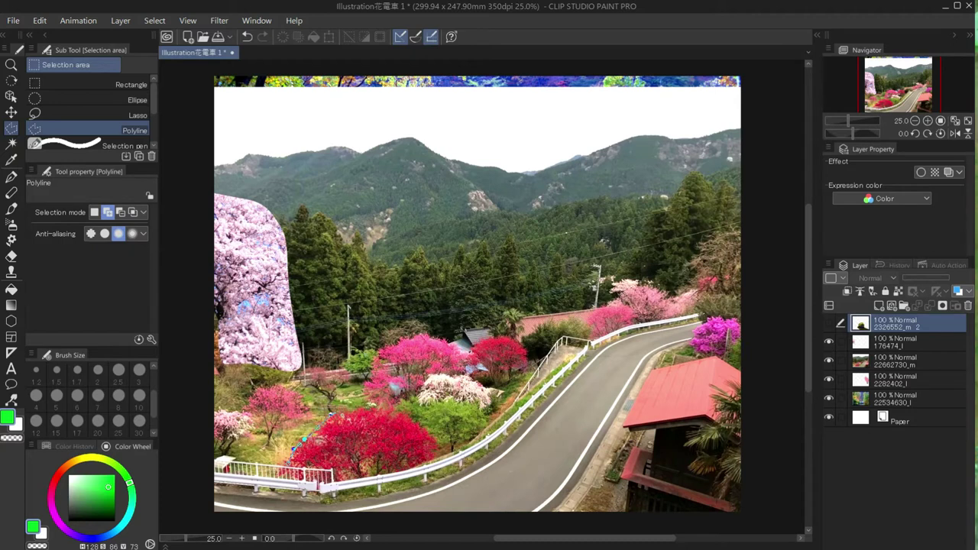
pyautogui.click(337, 479)
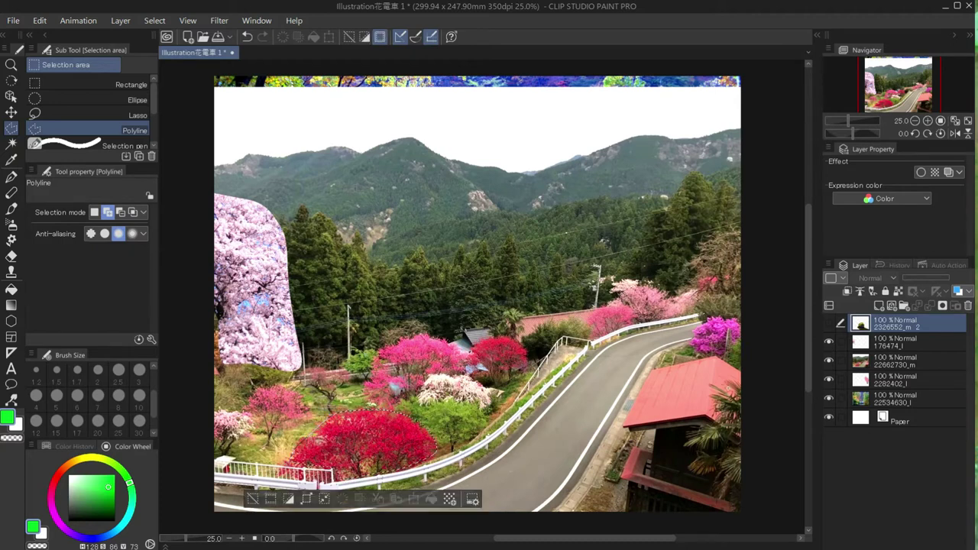
pyautogui.click(870, 360)
pyautogui.click(359, 499)
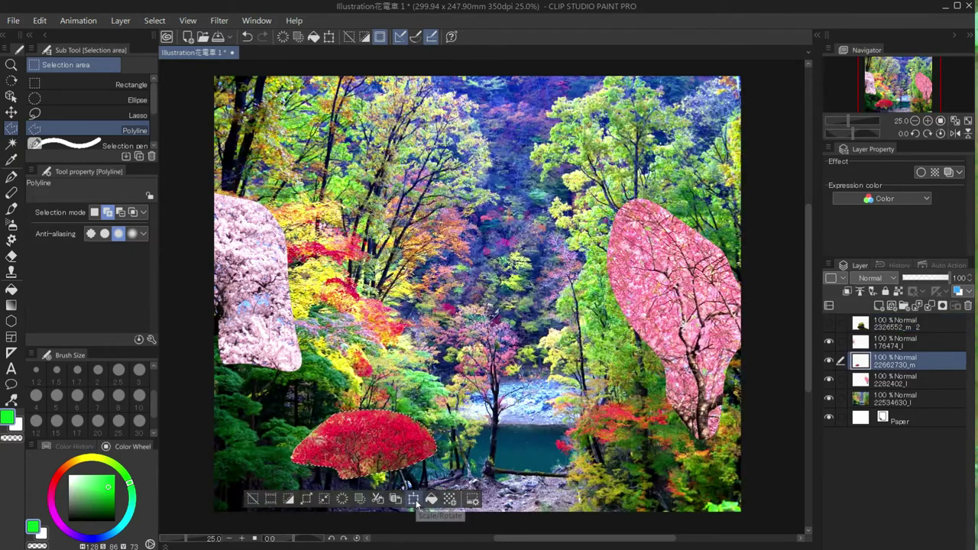
# Step: Move the red bush cutout into the image's lower-left corner and scale it down
pyautogui.click(413, 499)
pyautogui.moveTo(406, 445); pyautogui.dragTo(298, 487)
pyautogui.click(221, 525)
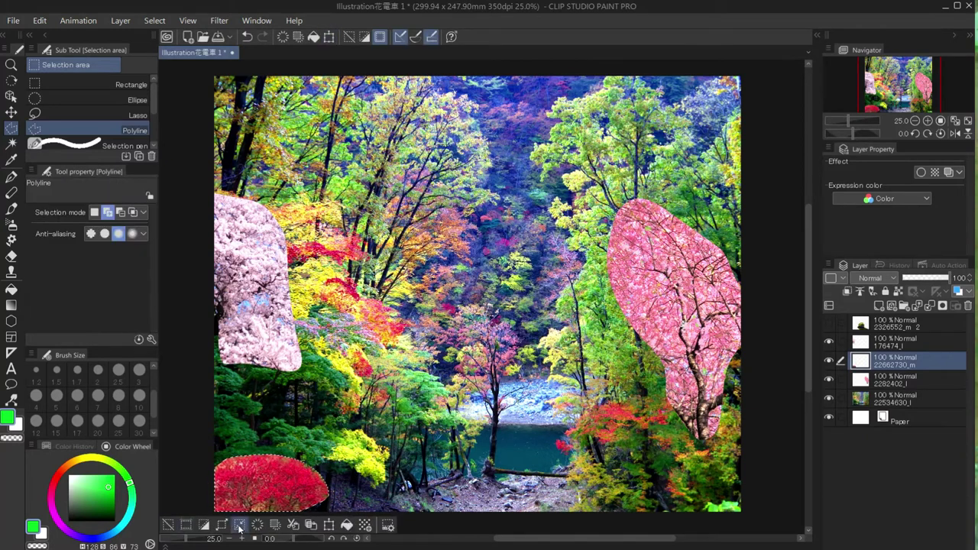
pyautogui.click(246, 37)
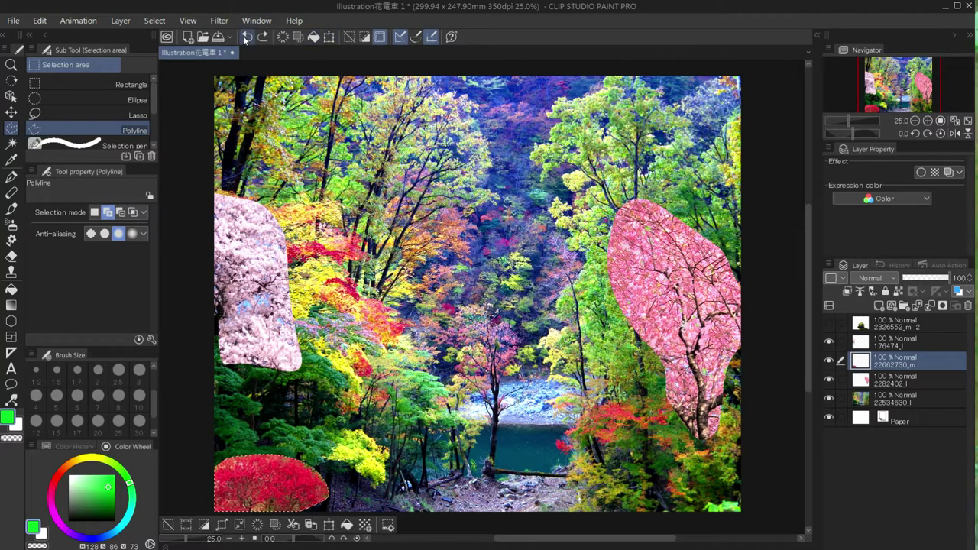
pyautogui.hotkey('ctrl', 't')
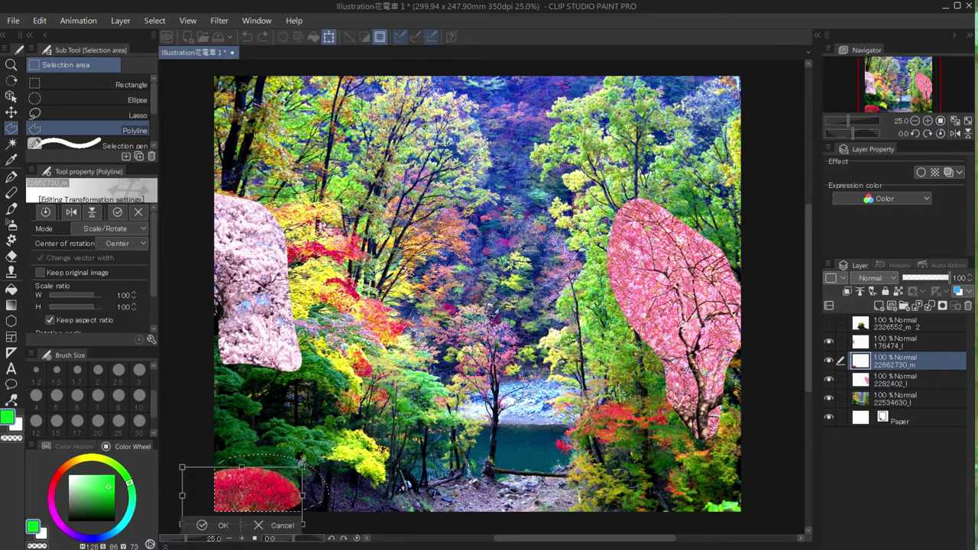
pyautogui.click(202, 525)
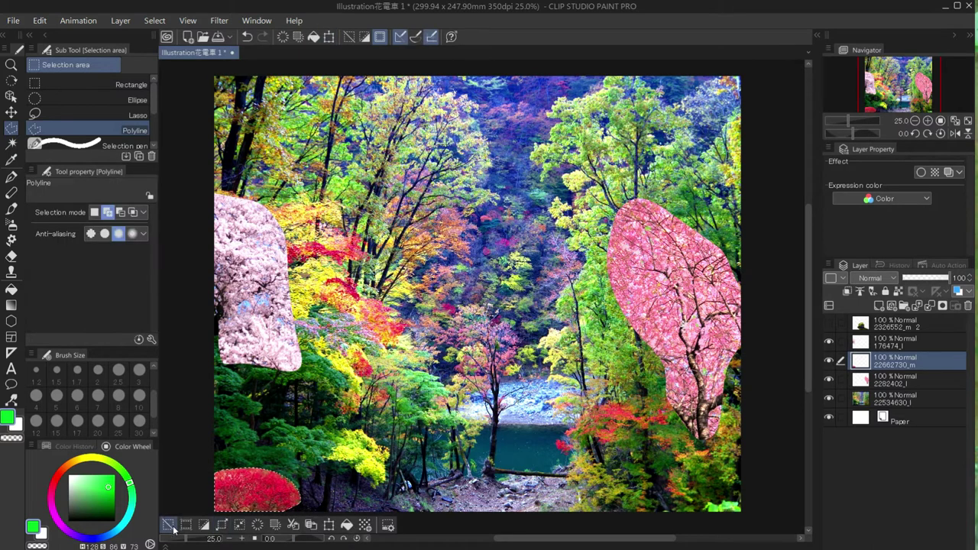
# Step: Show the tram layer and store the five photo layers, from 2326552_m 2 down to 22534630_l, in one collapsed folder
pyautogui.click(829, 324)
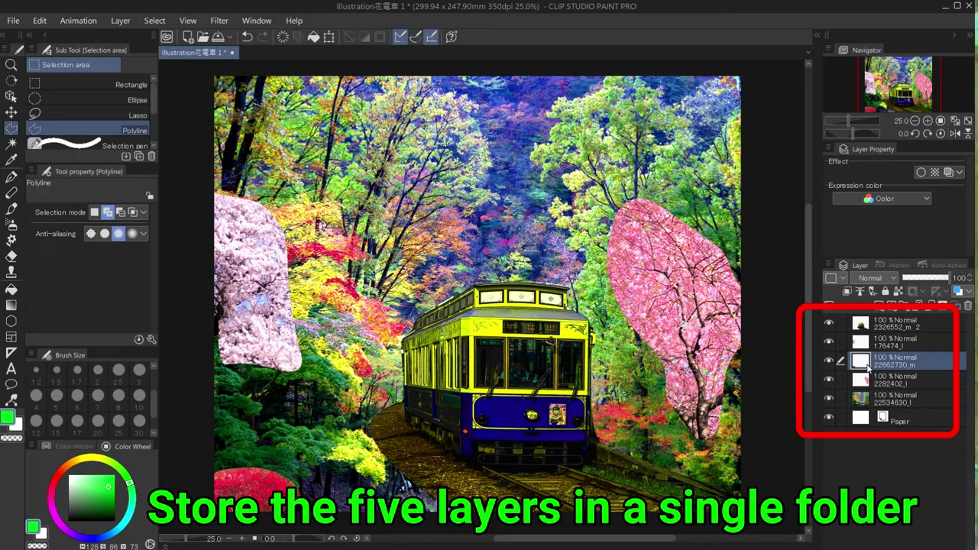
pyautogui.click(863, 326)
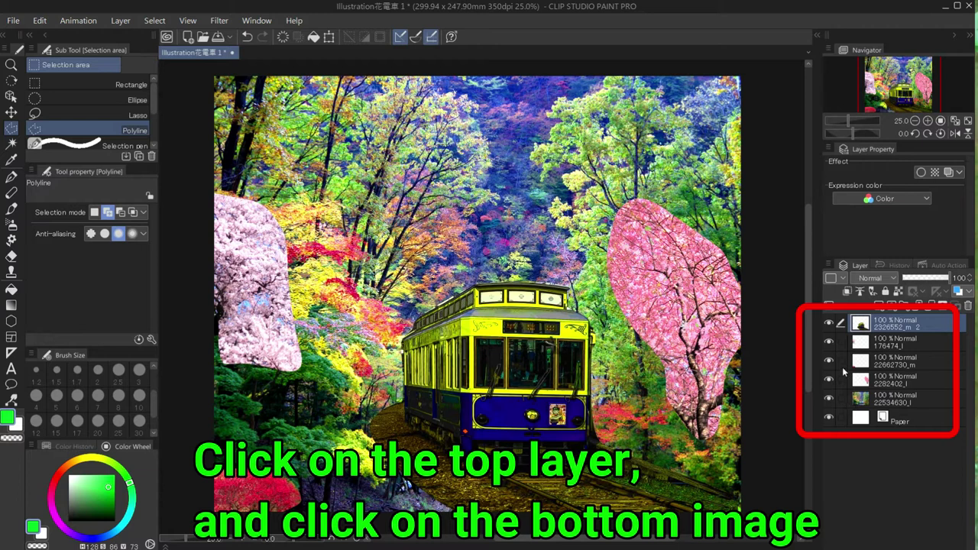
pyautogui.keyDown('shift'); pyautogui.click(859, 398); pyautogui.keyUp('shift')
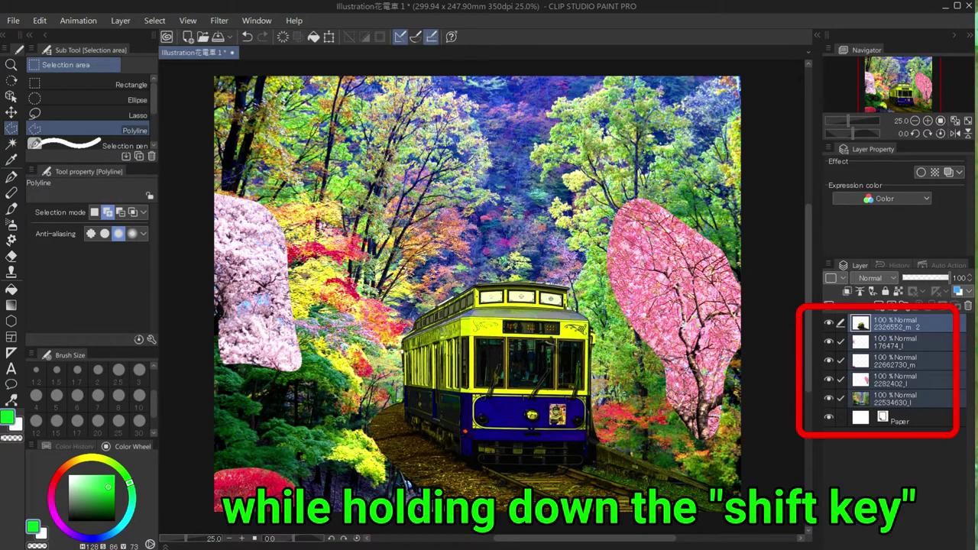
pyautogui.click(120, 21)
pyautogui.moveTo(161, 67)
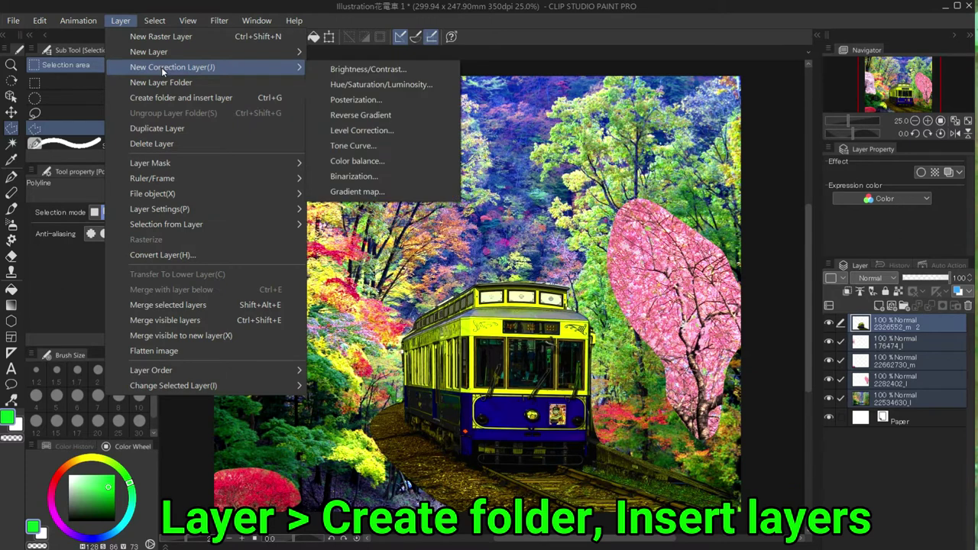
pyautogui.click(190, 99)
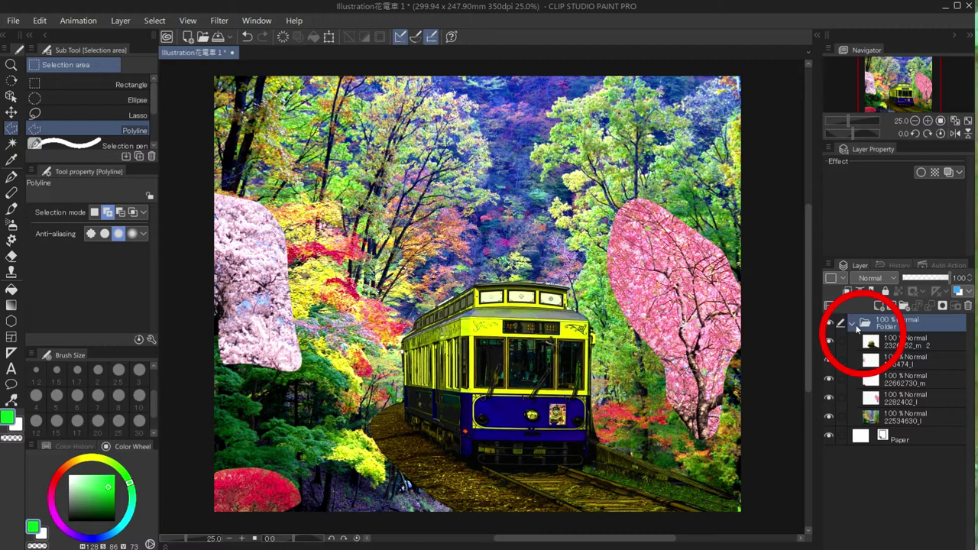
pyautogui.click(852, 324)
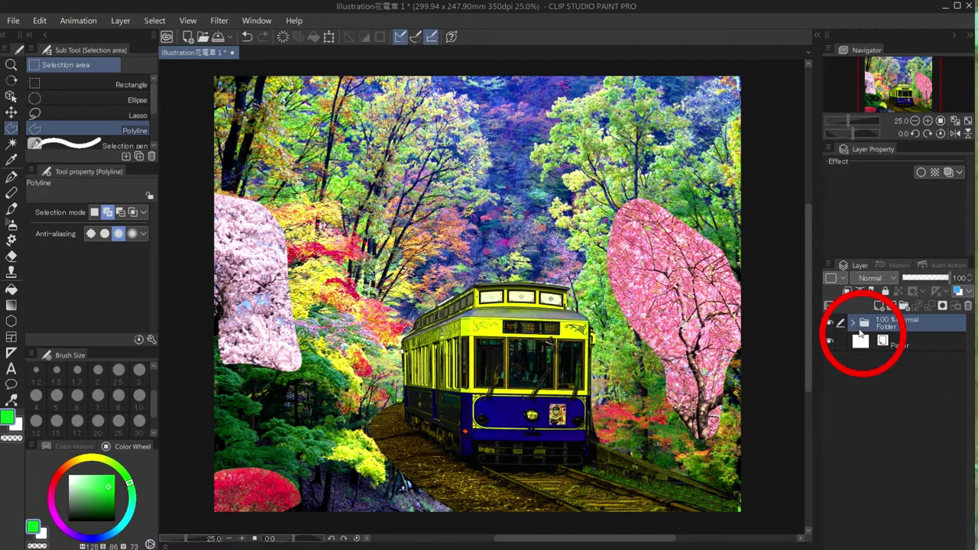
# Step: Merge all visible layers into a new layer while keeping the folder
pyautogui.click(116, 23)
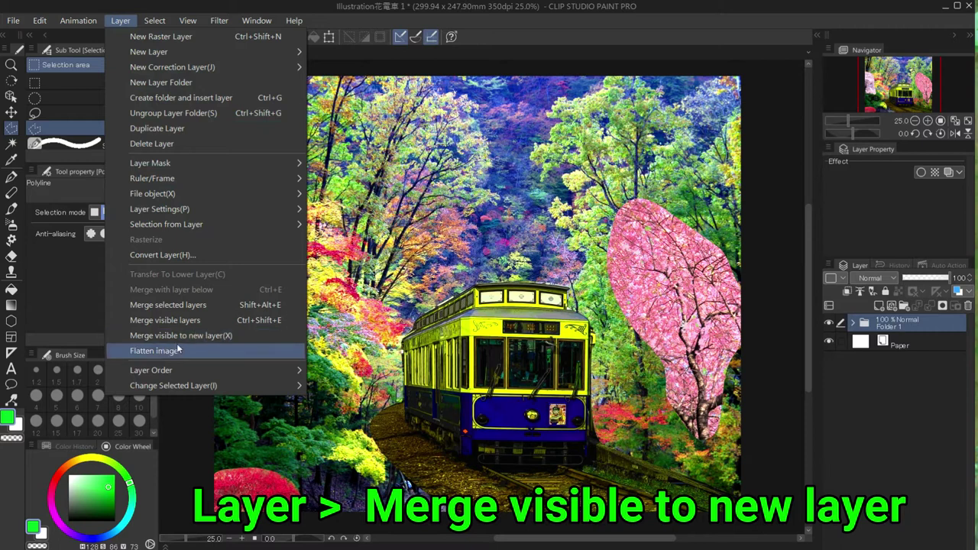
pyautogui.click(217, 336)
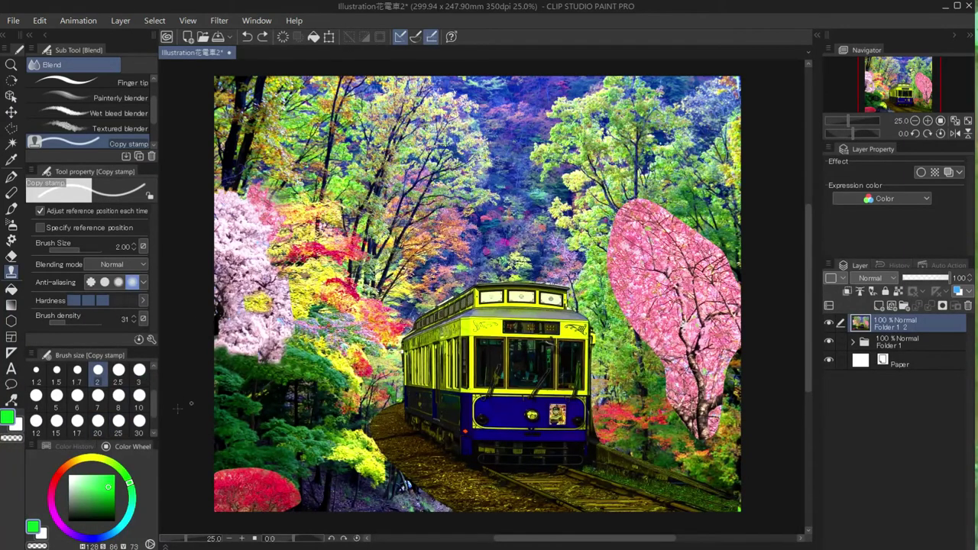
# Step: With Copy stamp at size 30, break up the pink cherry tree's outline and clone pink blossoms beside the pale tree
pyautogui.click(139, 420)
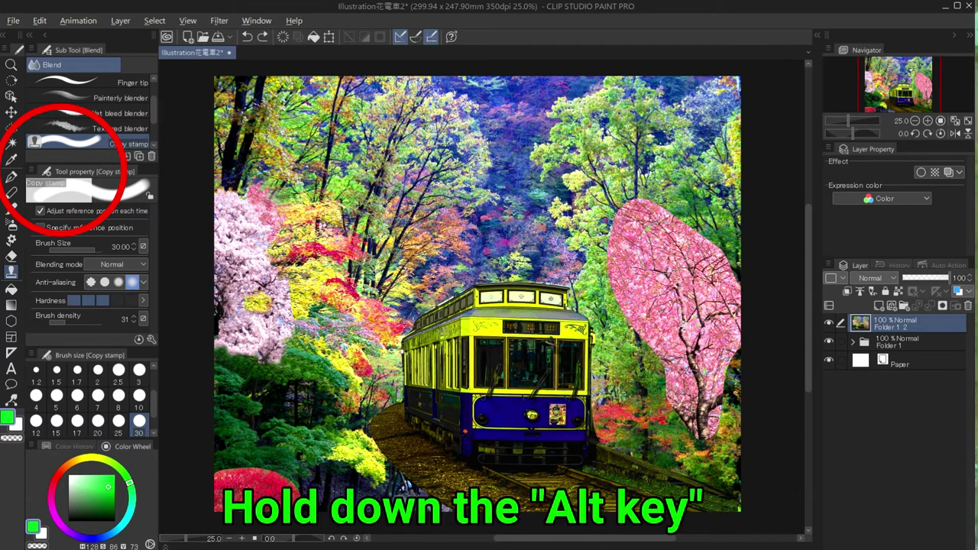
pyautogui.keyDown('alt'); pyautogui.click(664, 249); pyautogui.keyUp('alt')
pyautogui.moveTo(689, 189)
pyautogui.mouseDown()
pyautogui.moveTo(682, 204)
pyautogui.moveTo(718, 256)
pyautogui.moveTo(721, 241)
pyautogui.mouseUp()
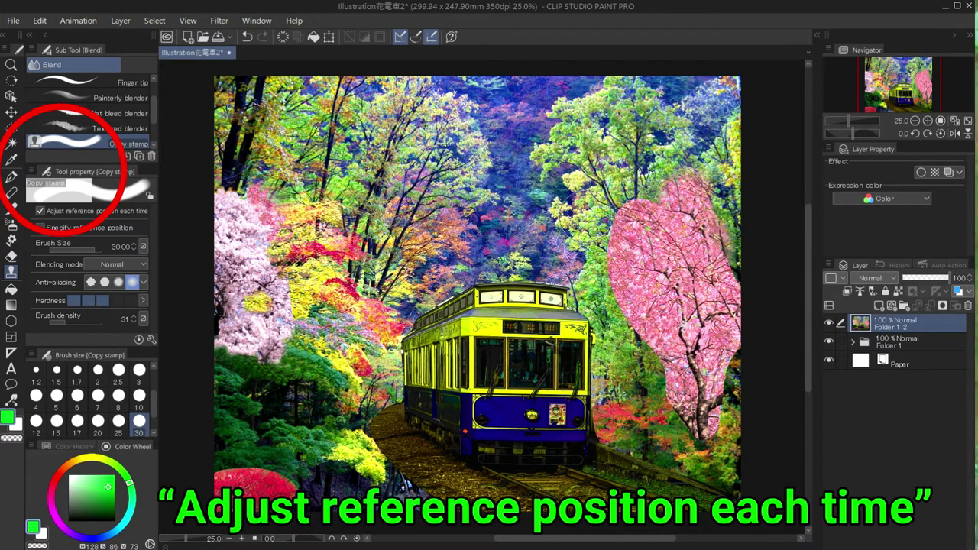
pyautogui.moveTo(622, 244)
pyautogui.mouseDown()
pyautogui.moveTo(604, 206)
pyautogui.moveTo(634, 187)
pyautogui.moveTo(653, 198)
pyautogui.mouseUp()
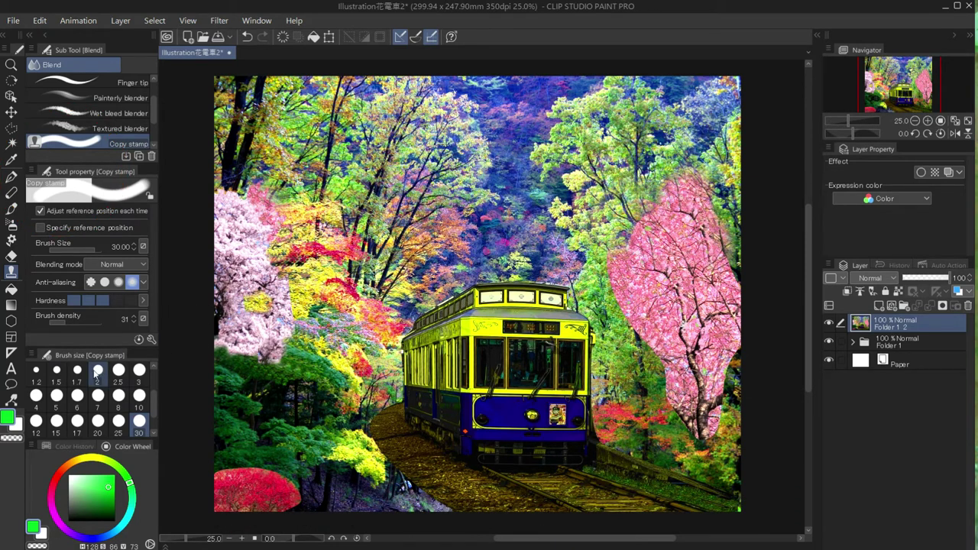
pyautogui.click(98, 370)
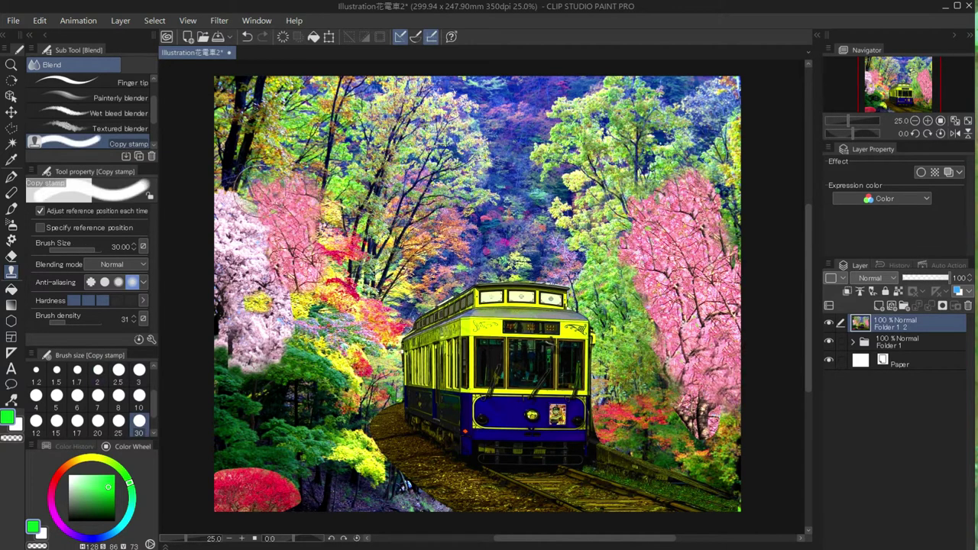
# Step: Roughen the red bush's edge with Copy stamp at size 6 and extend the pale tree's lower blossoms at size 30
pyautogui.click(77, 395)
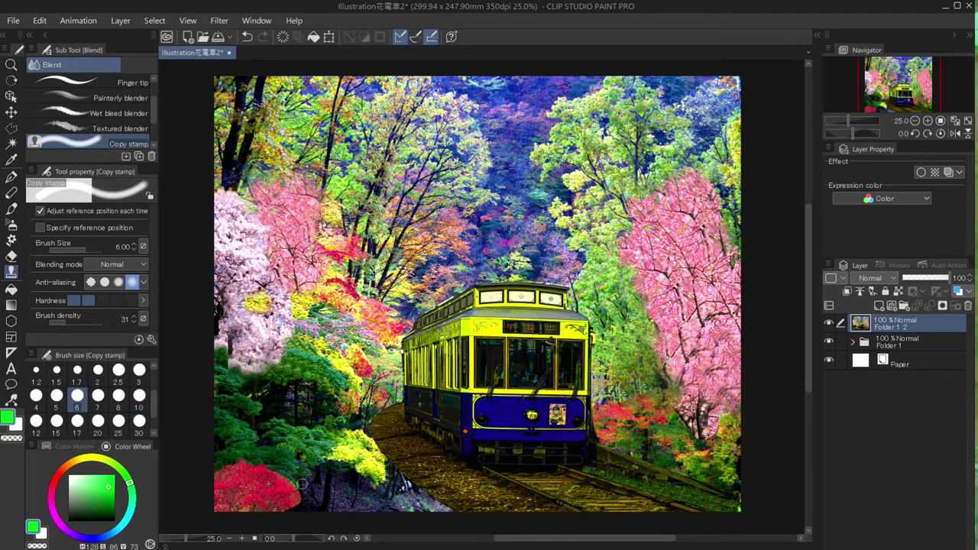
pyautogui.moveTo(301, 483)
pyautogui.mouseDown()
pyautogui.moveTo(291, 500)
pyautogui.moveTo(302, 503)
pyautogui.mouseUp()
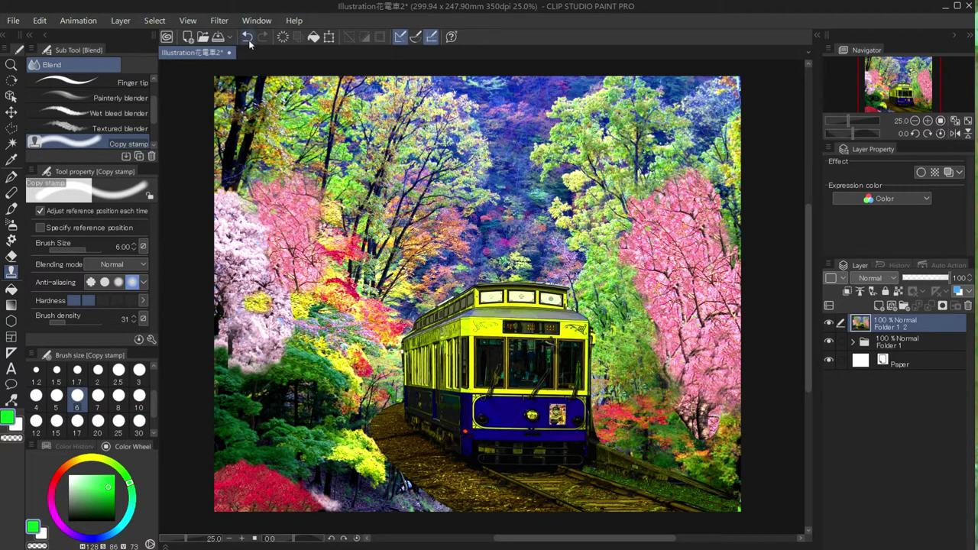
pyautogui.click(139, 421)
pyautogui.moveTo(280, 366); pyautogui.dragTo(270, 376)
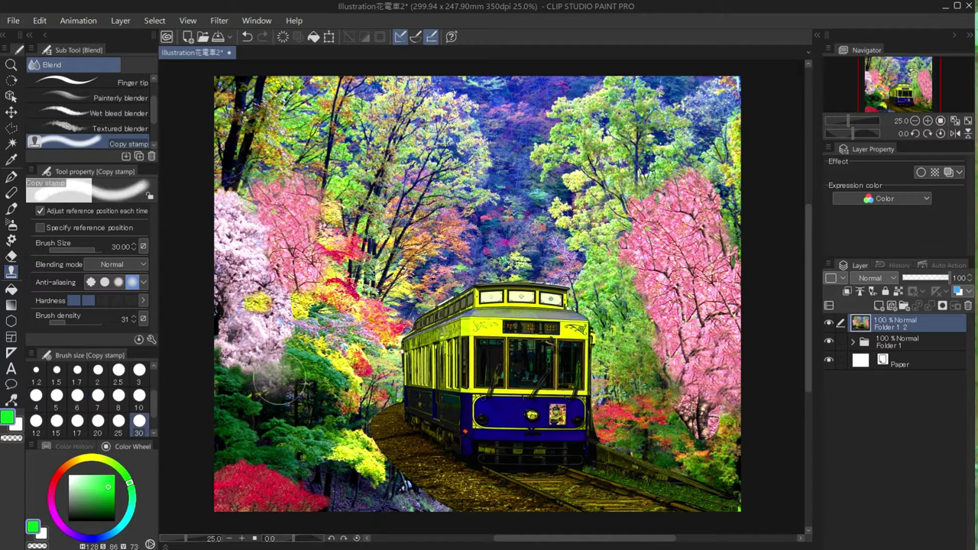
pyautogui.moveTo(270, 376); pyautogui.dragTo(255, 381)
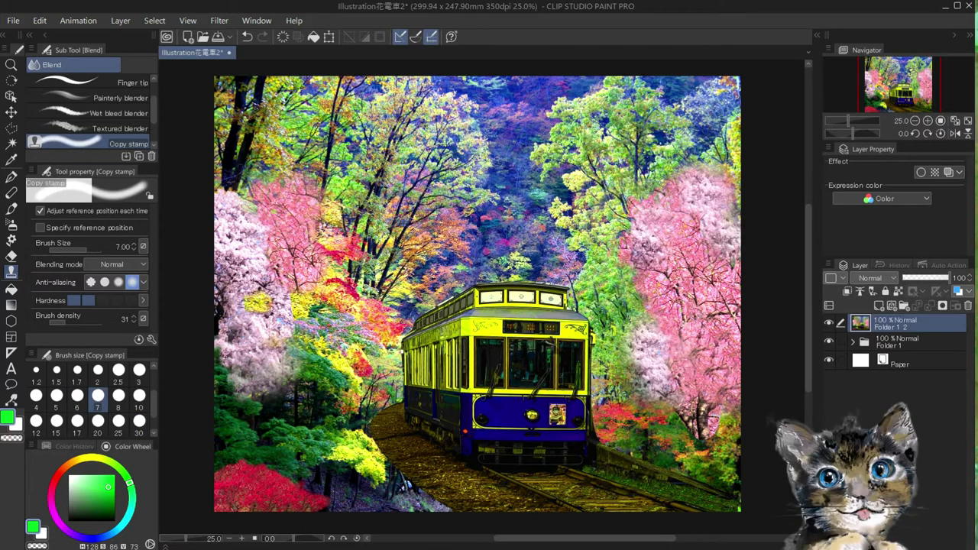
# Step: Clone blossoms from the pale tree and stamp them over the area just above the red bush
pyautogui.moveTo(697, 293)
pyautogui.mouseDown()
pyautogui.moveTo(696, 315)
pyautogui.moveTo(665, 344)
pyautogui.mouseUp()
pyautogui.keyDown('alt'); pyautogui.click(266, 331); pyautogui.keyUp('alt')
pyautogui.moveTo(289, 465)
pyautogui.mouseDown()
pyautogui.moveTo(307, 481)
pyautogui.moveTo(264, 461)
pyautogui.mouseUp()
# Step: Reduce the Copy stamp to minimum hardness and brush density 10, and blend the red leaves beside the tram's rear
pyautogui.click(74, 301)
pyautogui.click(55, 322)
pyautogui.click(247, 37)
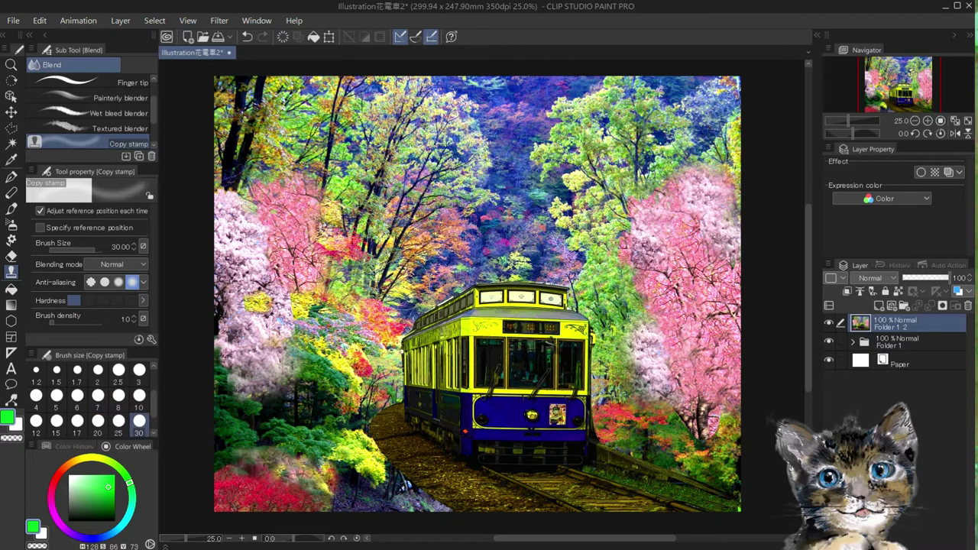
pyautogui.moveTo(392, 284)
pyautogui.mouseDown()
pyautogui.moveTo(384, 308)
pyautogui.moveTo(374, 310)
pyautogui.mouseUp()
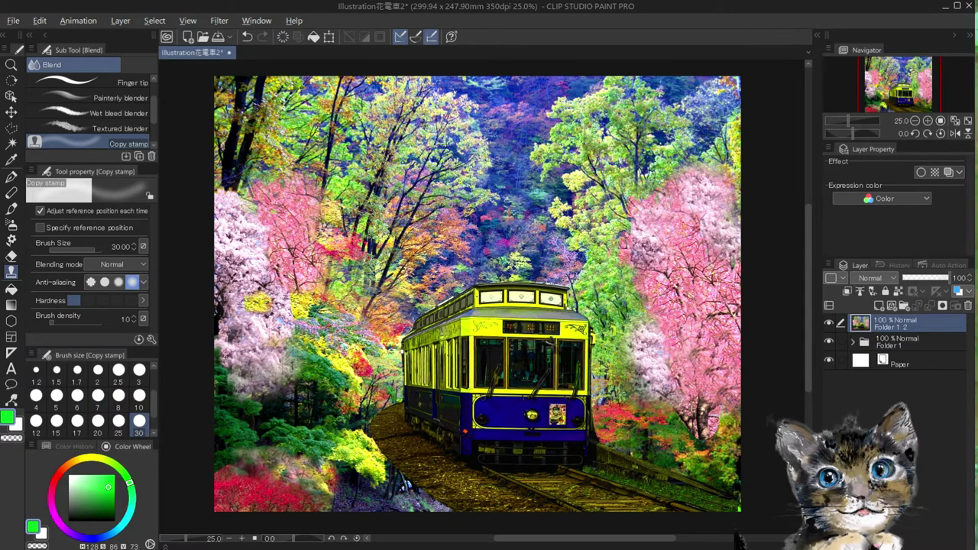
pyautogui.moveTo(361, 359); pyautogui.dragTo(365, 372)
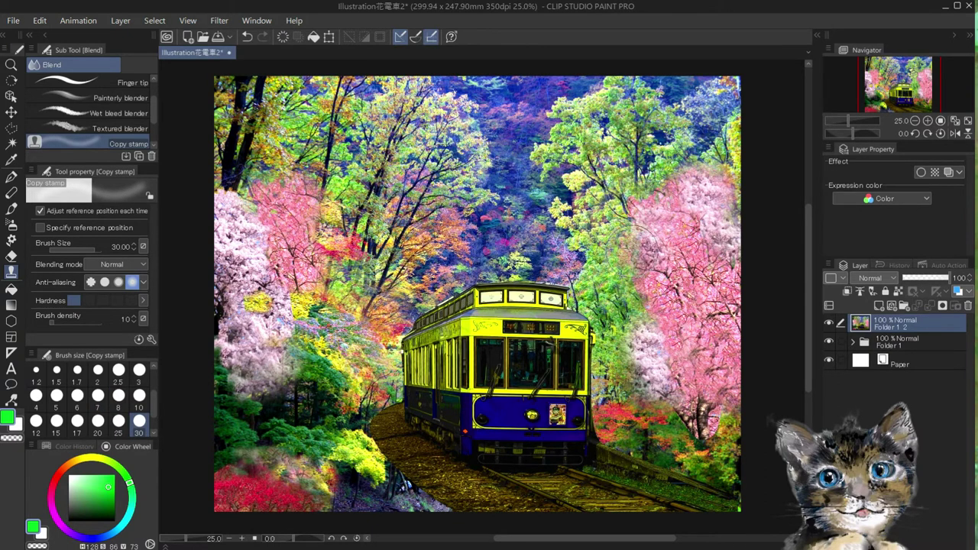
# Step: With Copy stamp at size 15, blend the pink tree's pale inner edge and the blossoms around the pale tree into the foliage
pyautogui.click(57, 420)
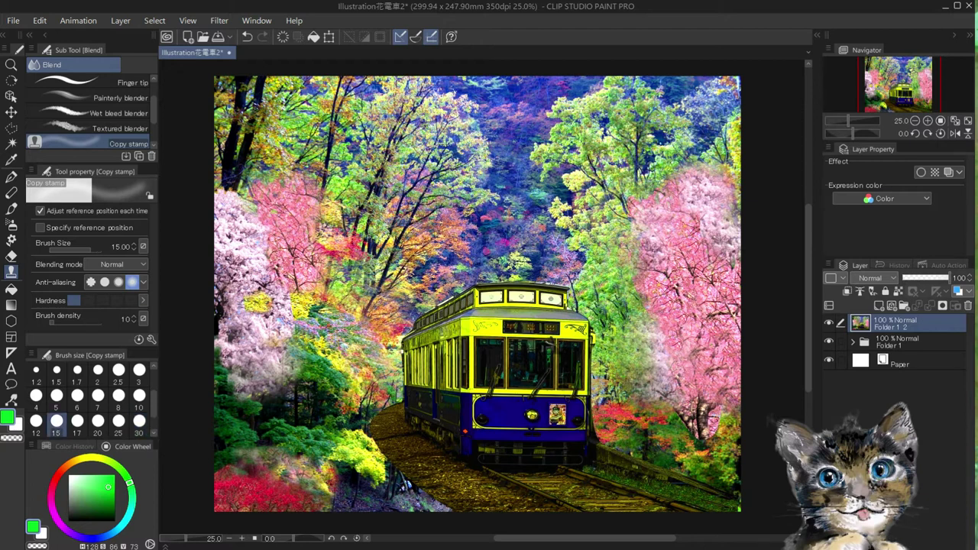
pyautogui.moveTo(659, 351); pyautogui.dragTo(669, 371)
pyautogui.moveTo(644, 327); pyautogui.dragTo(658, 357)
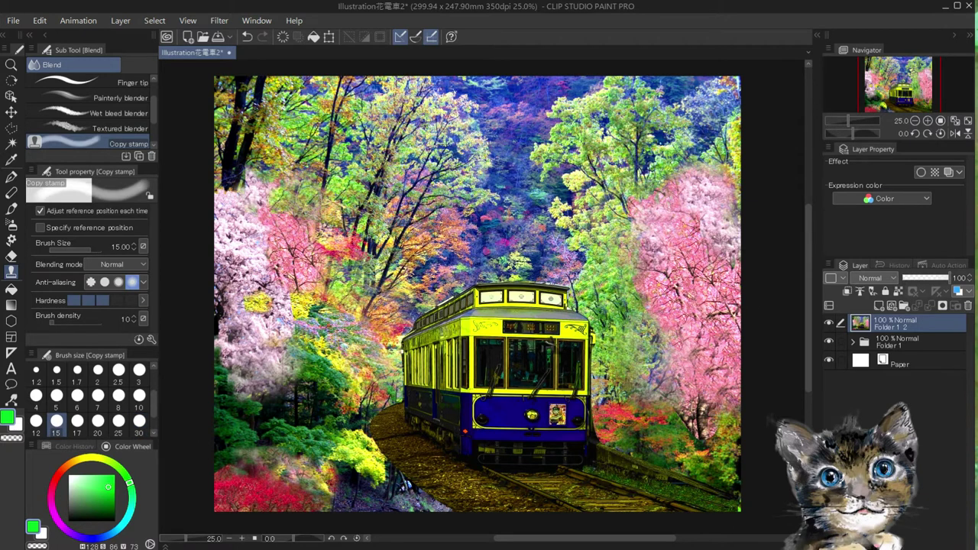
pyautogui.moveTo(318, 207); pyautogui.dragTo(305, 215)
pyautogui.moveTo(276, 411)
pyautogui.mouseDown()
pyautogui.moveTo(302, 407)
pyautogui.moveTo(267, 393)
pyautogui.moveTo(311, 419)
pyautogui.moveTo(262, 380)
pyautogui.moveTo(289, 403)
pyautogui.mouseUp()
pyautogui.click(78, 395)
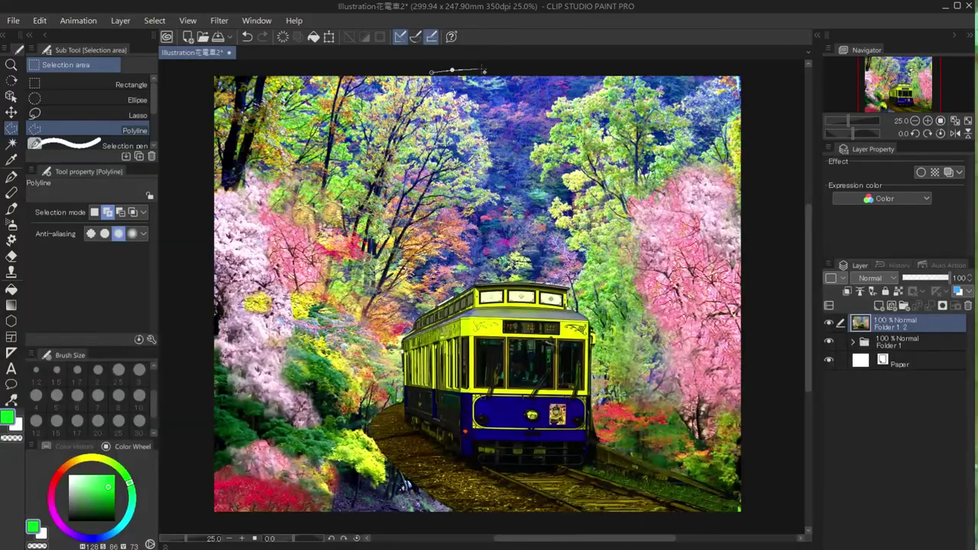
# Step: Complete a Polyline selection around the blue mountain background between the trees, above the tram
pyautogui.click(529, 67)
pyautogui.click(622, 68)
pyautogui.click(672, 66)
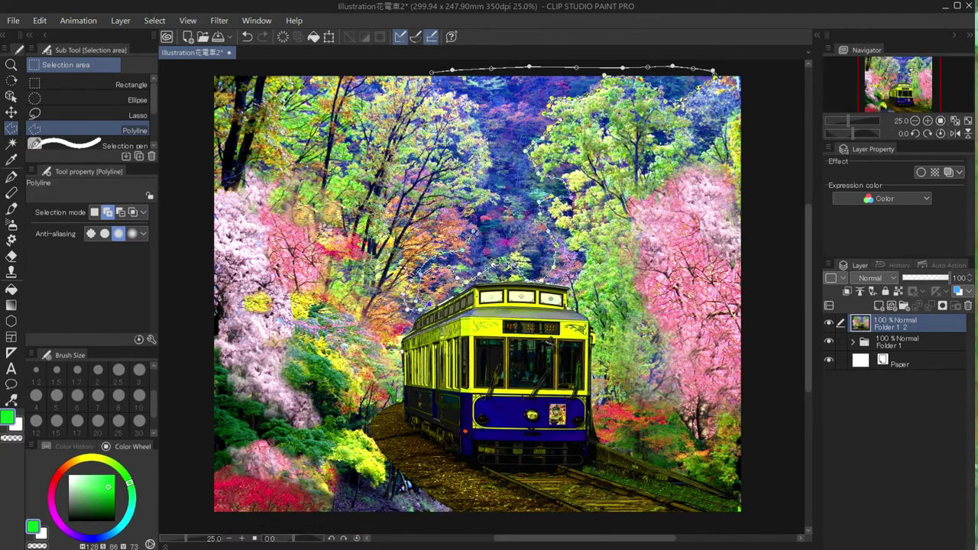
pyautogui.click(490, 182)
pyautogui.click(480, 116)
pyautogui.click(430, 74)
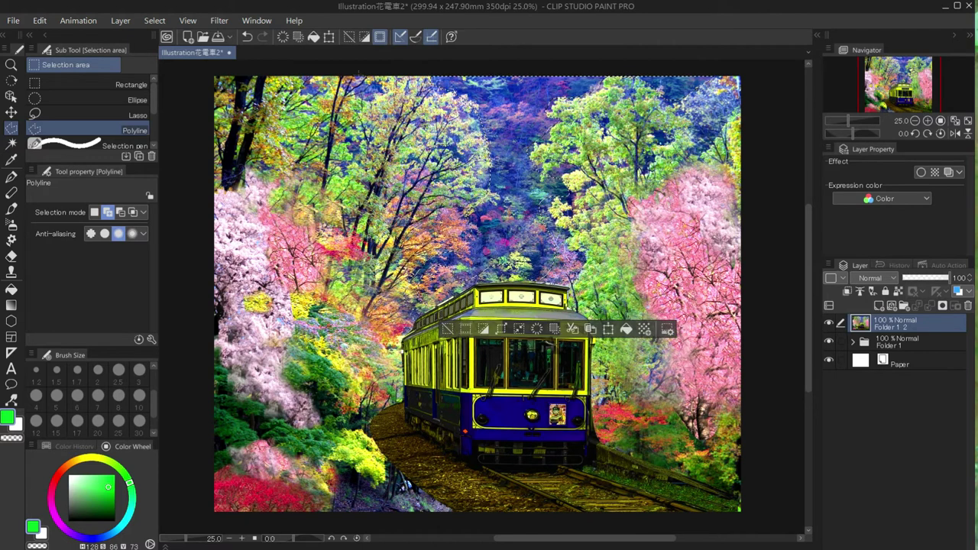
# Step: Open the Tone Curve correction for the selected background and raise the upper part of the RGB curve
pyautogui.click(40, 21)
pyautogui.moveTo(107, 309)
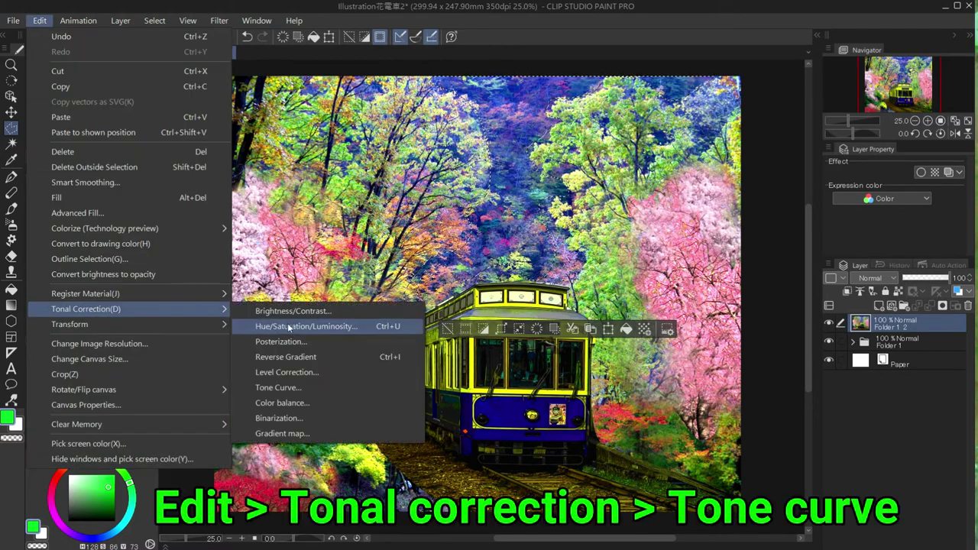
pyautogui.click(278, 388)
pyautogui.click(69, 303)
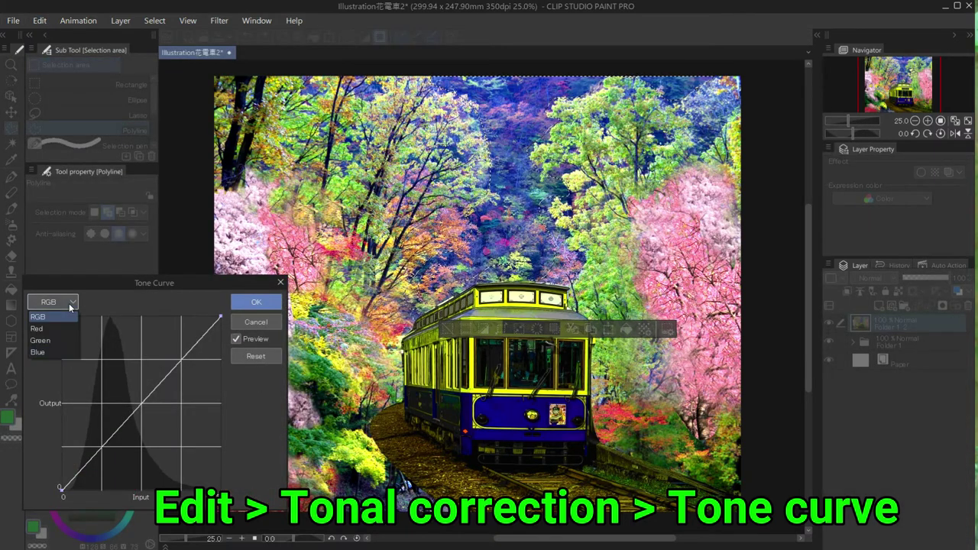
pyautogui.click(62, 316)
pyautogui.moveTo(123, 421)
pyautogui.mouseDown()
pyautogui.moveTo(146, 442)
pyautogui.moveTo(155, 424)
pyautogui.moveTo(140, 428)
pyautogui.moveTo(133, 417)
pyautogui.mouseUp()
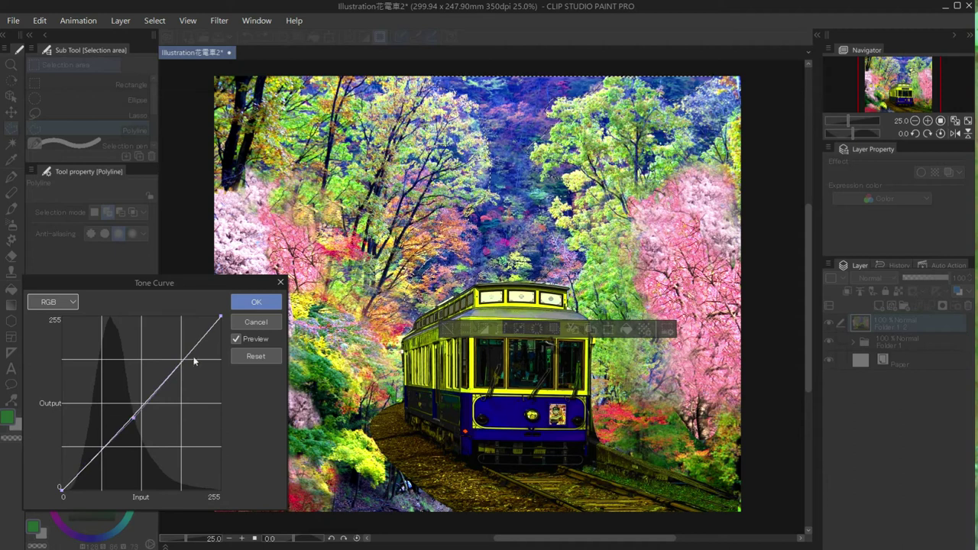
pyautogui.moveTo(183, 358); pyautogui.dragTo(178, 349)
# Step: Raise the upper parts of the Blue and Green tone curves to intensify the background, and apply the correction
pyautogui.click(52, 302)
pyautogui.click(48, 351)
pyautogui.moveTo(129, 417); pyautogui.dragTo(153, 352)
pyautogui.click(74, 303)
pyautogui.click(47, 340)
pyautogui.moveTo(131, 429); pyautogui.dragTo(130, 413)
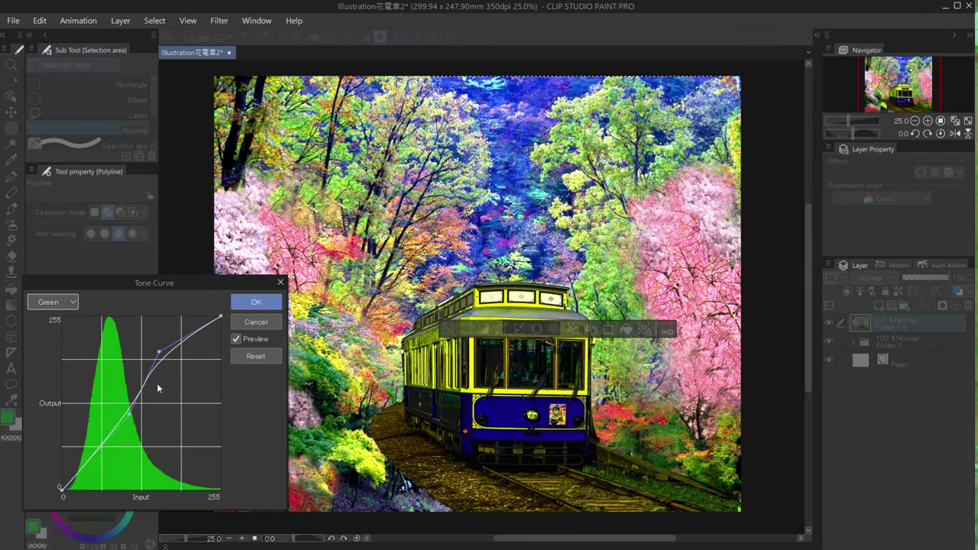
pyautogui.moveTo(166, 356); pyautogui.dragTo(162, 350)
pyautogui.moveTo(126, 421)
pyautogui.mouseDown()
pyautogui.moveTo(132, 427)
pyautogui.moveTo(123, 423)
pyautogui.moveTo(133, 423)
pyautogui.moveTo(135, 411)
pyautogui.mouseUp()
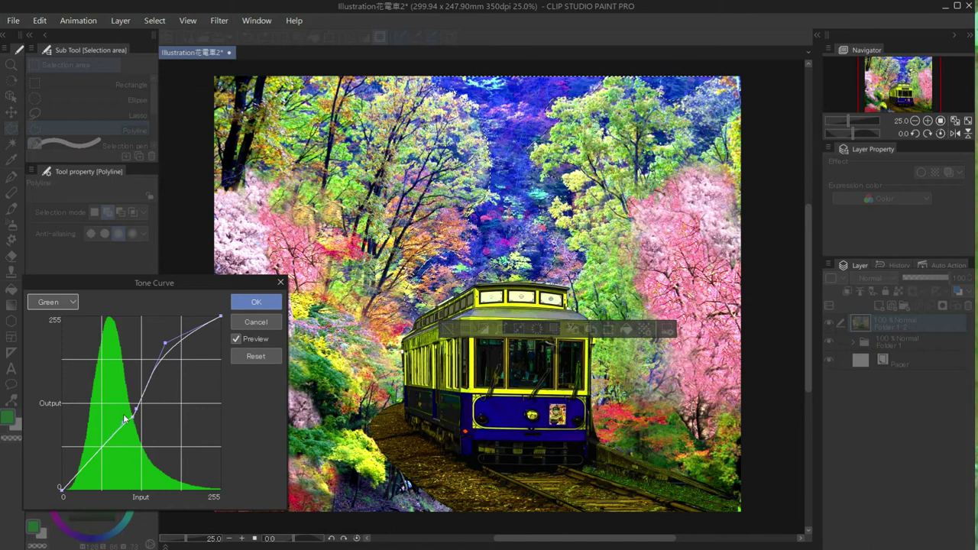
pyautogui.click(255, 302)
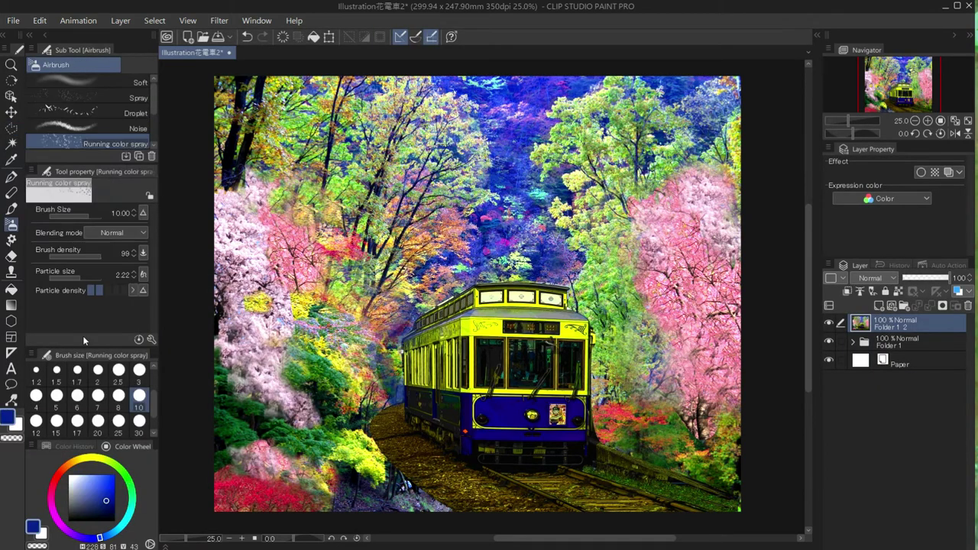
# Step: Spray pale pink petals (H299 S26 V97) on the ground along both sides of the track using Running color spray at size 10
pyautogui.click(84, 481)
pyautogui.click(57, 518)
pyautogui.click(80, 475)
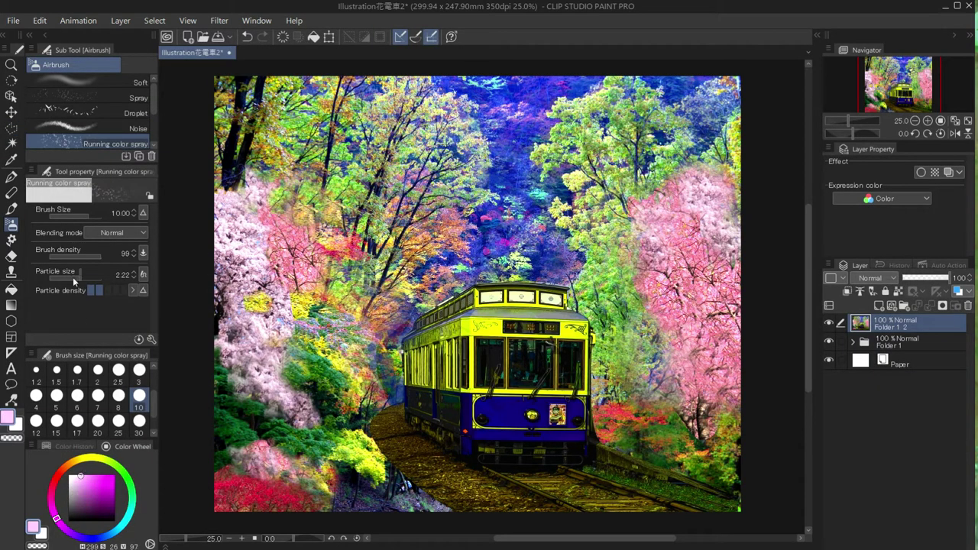
pyautogui.click(78, 278)
pyautogui.moveTo(419, 470)
pyautogui.mouseDown()
pyautogui.moveTo(441, 481)
pyautogui.moveTo(391, 442)
pyautogui.moveTo(465, 503)
pyautogui.moveTo(375, 416)
pyautogui.moveTo(473, 513)
pyautogui.moveTo(387, 418)
pyautogui.moveTo(394, 405)
pyautogui.mouseUp()
pyautogui.moveTo(616, 471); pyautogui.dragTo(691, 494)
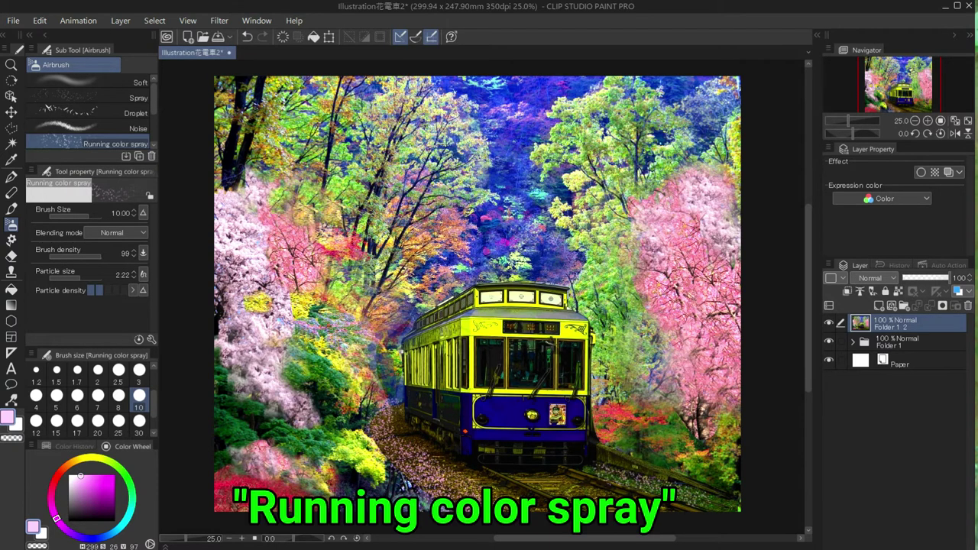
pyautogui.moveTo(595, 471)
pyautogui.mouseDown()
pyautogui.moveTo(727, 505)
pyautogui.moveTo(594, 484)
pyautogui.moveTo(493, 485)
pyautogui.mouseUp()
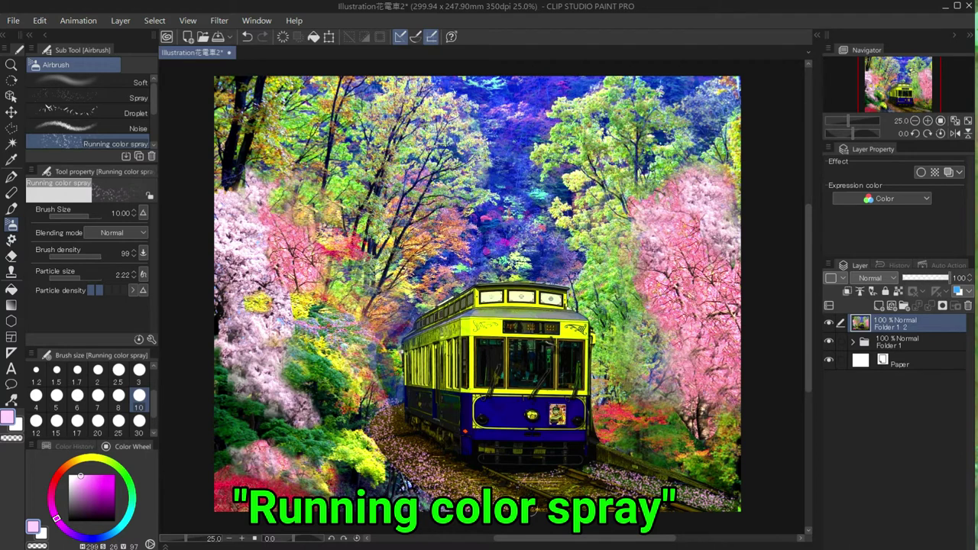
# Step: Scatter more petals along the track with Running color spray at brush size 15 and particle size 3.54
pyautogui.click(56, 421)
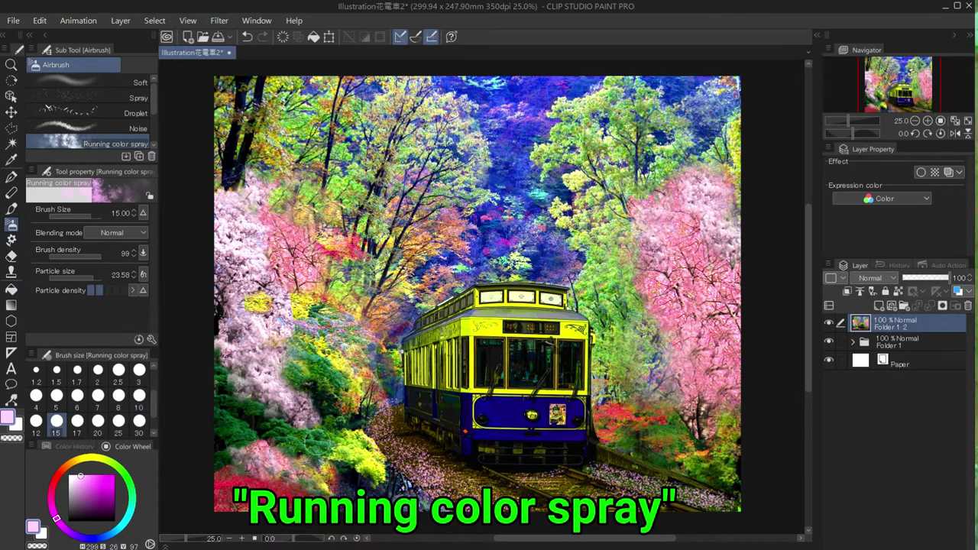
pyautogui.click(247, 37)
pyautogui.moveTo(410, 455); pyautogui.dragTo(461, 489)
pyautogui.click(247, 37)
pyautogui.click(82, 278)
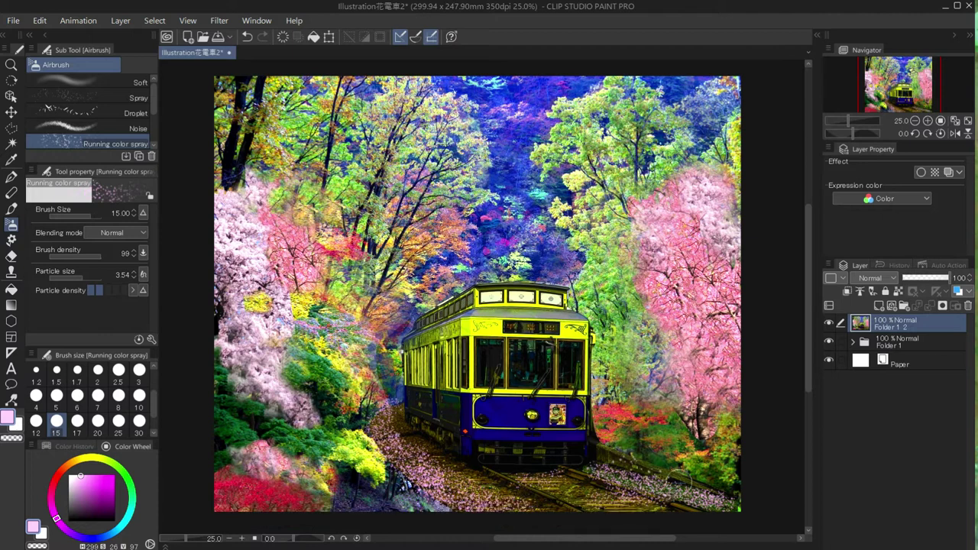
# Step: Spray bright yellow grass (H55 S70 V95) along the track's right verge with the Droplet airbrush at size 5
pyautogui.click(138, 370)
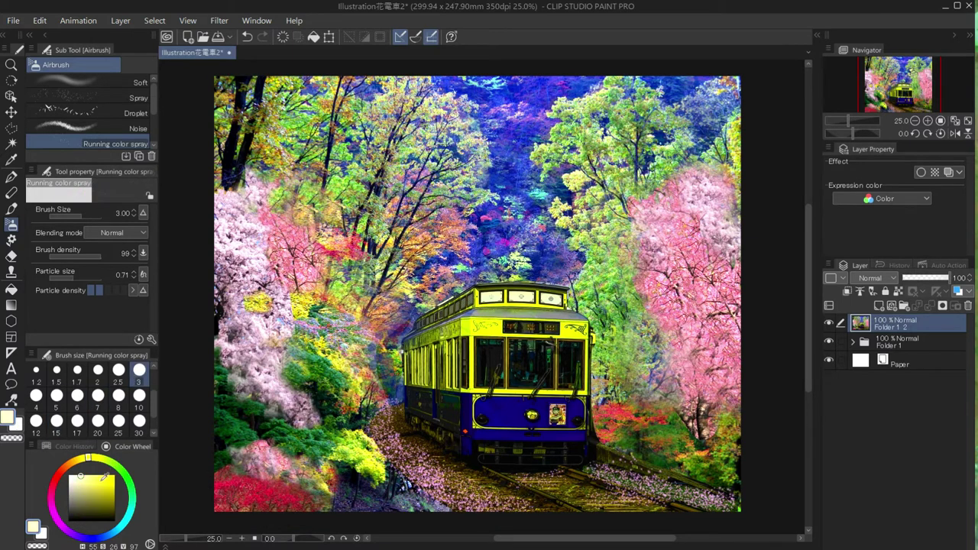
pyautogui.click(75, 113)
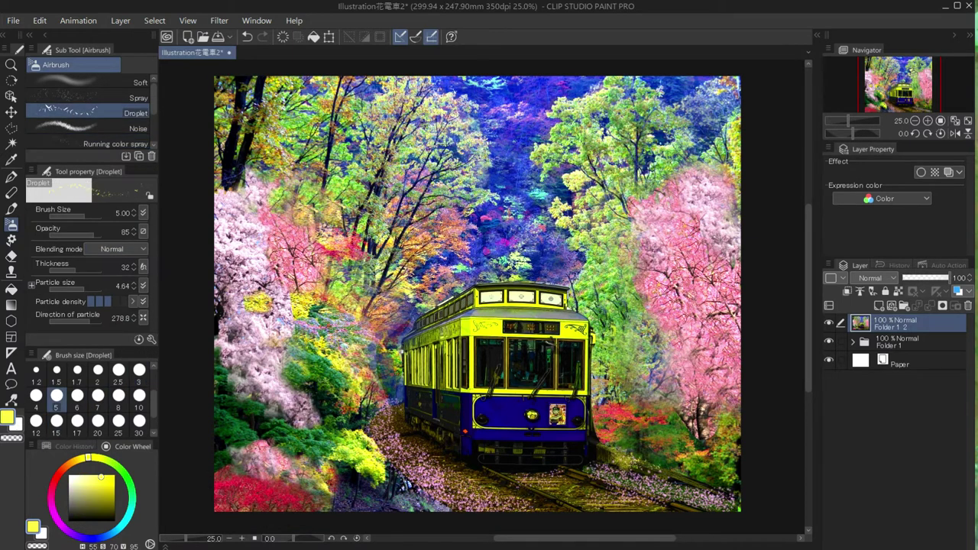
pyautogui.moveTo(731, 490); pyautogui.dragTo(596, 457)
pyautogui.moveTo(669, 481); pyautogui.dragTo(725, 492)
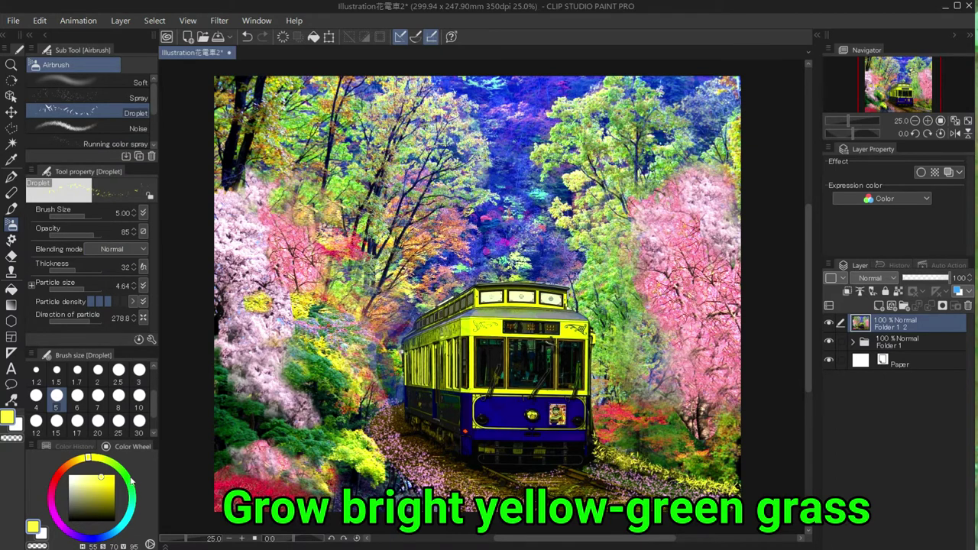
# Step: Change the colour to yellow-green (H95 S69 V97) and spray grass along the right verge and the image's lower-left foreground
pyautogui.click(130, 479)
pyautogui.click(115, 464)
pyautogui.moveTo(645, 469); pyautogui.dragTo(599, 452)
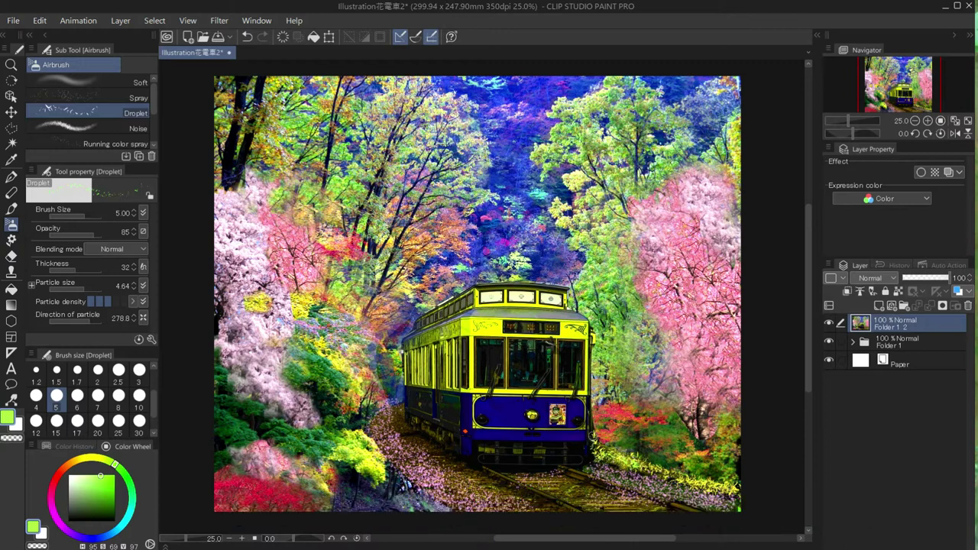
pyautogui.moveTo(682, 483); pyautogui.dragTo(739, 493)
pyautogui.moveTo(412, 501)
pyautogui.mouseDown()
pyautogui.moveTo(448, 512)
pyautogui.moveTo(397, 478)
pyautogui.moveTo(391, 506)
pyautogui.mouseUp()
# Step: Set the Droplet opacity to 24 and spray faint green grass (H95 S71 V74) on the ground beside the red bush
pyautogui.click(61, 234)
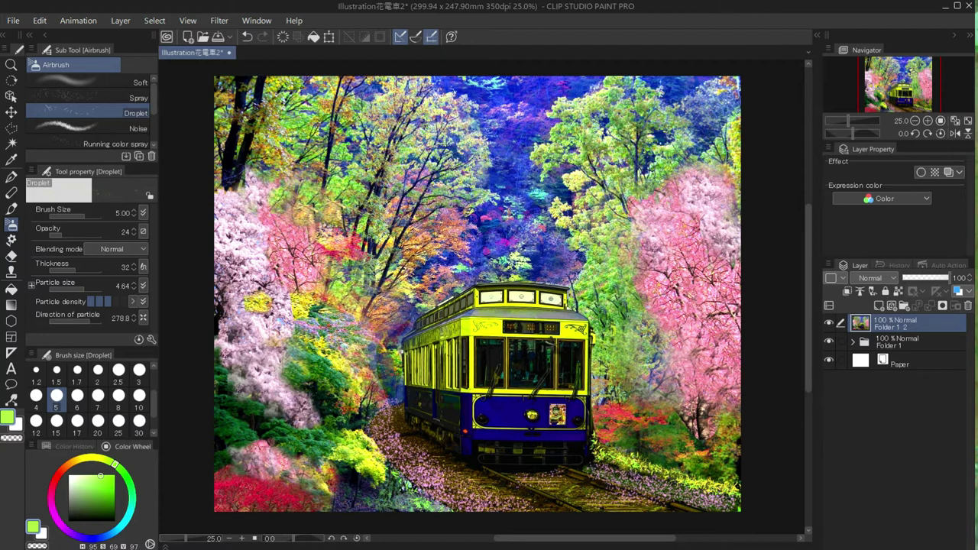
pyautogui.keyDown('alt'); pyautogui.click(262, 501); pyautogui.keyUp('alt')
pyautogui.click(109, 486)
pyautogui.moveTo(347, 499); pyautogui.dragTo(375, 504)
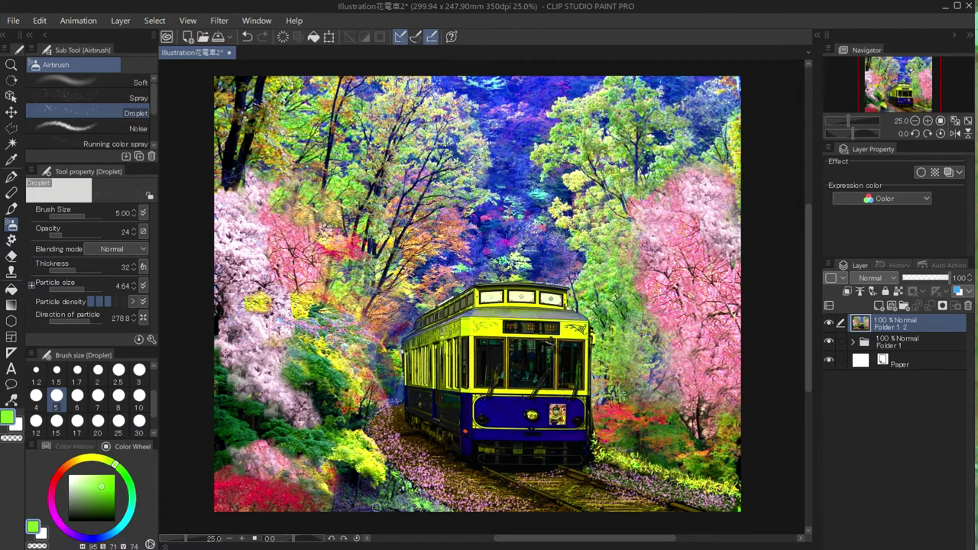
# Step: Set the Droplet opacity to 49 and spray pale pink petals (H305 S26 V91), sampled from the image, along the track beside the tram
pyautogui.click(107, 474)
pyautogui.click(75, 234)
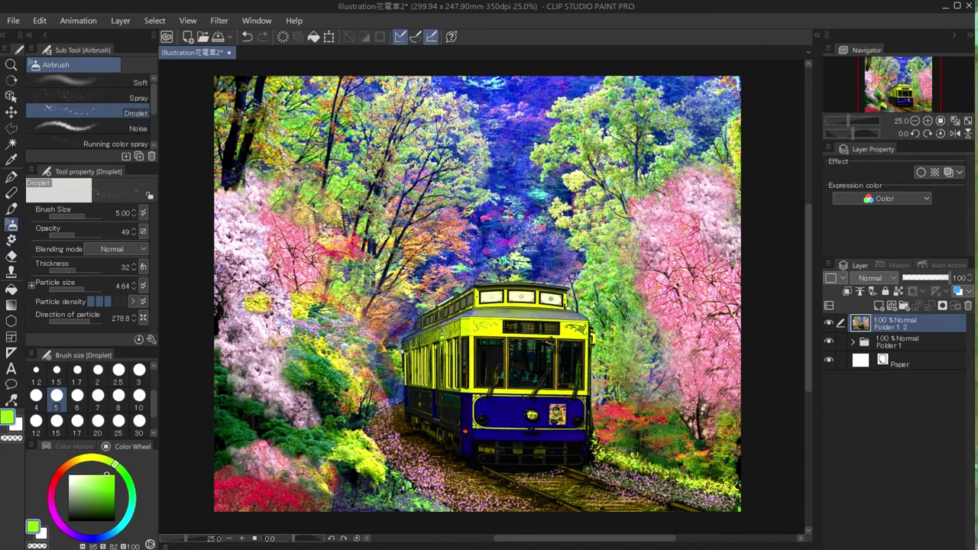
pyautogui.keyDown('alt'); pyautogui.click(725, 511); pyautogui.keyUp('alt')
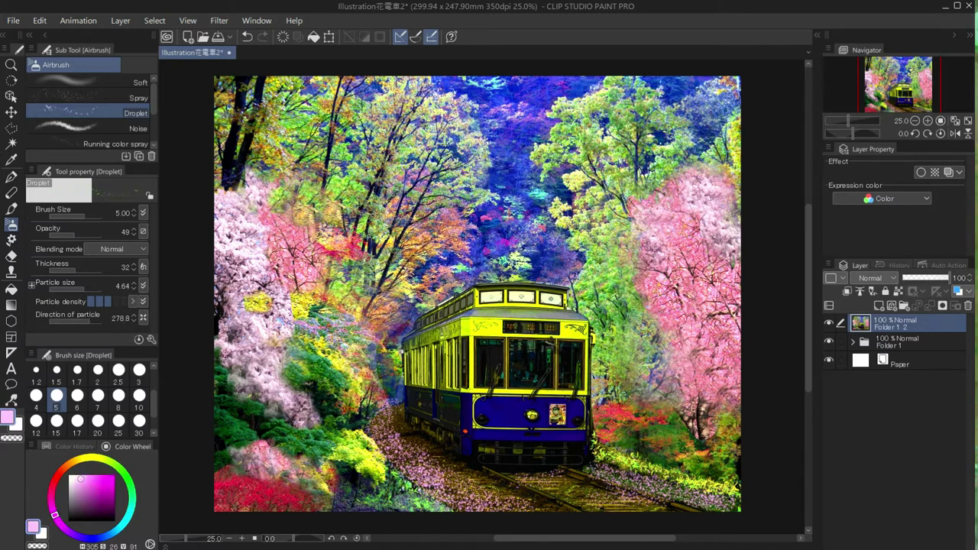
pyautogui.moveTo(510, 505); pyautogui.dragTo(443, 502)
pyautogui.moveTo(529, 489)
pyautogui.mouseDown()
pyautogui.moveTo(410, 442)
pyautogui.moveTo(397, 422)
pyautogui.mouseUp()
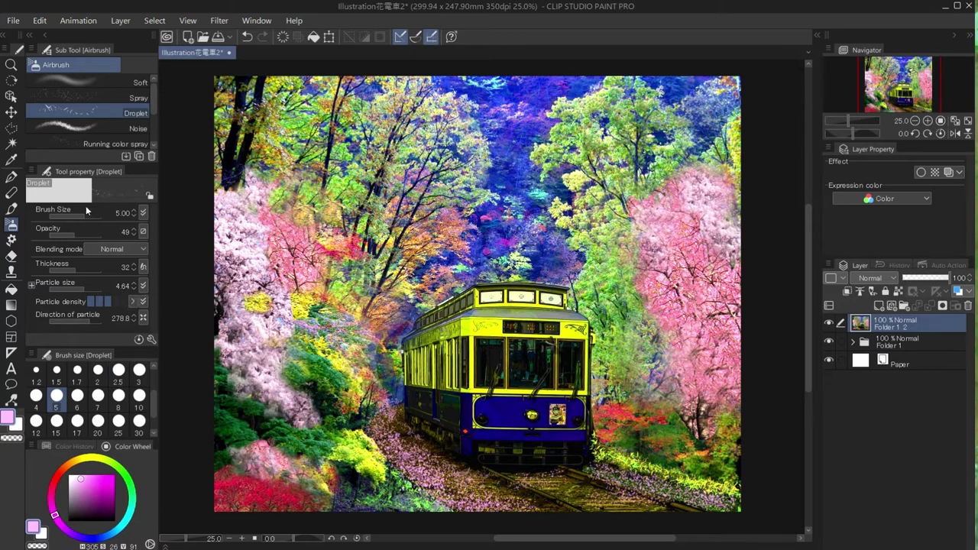
# Step: Fill the three sign panels on the tram's roof with dark green (H118 S85 V43) using Fill's Refer other layers
pyautogui.click(12, 289)
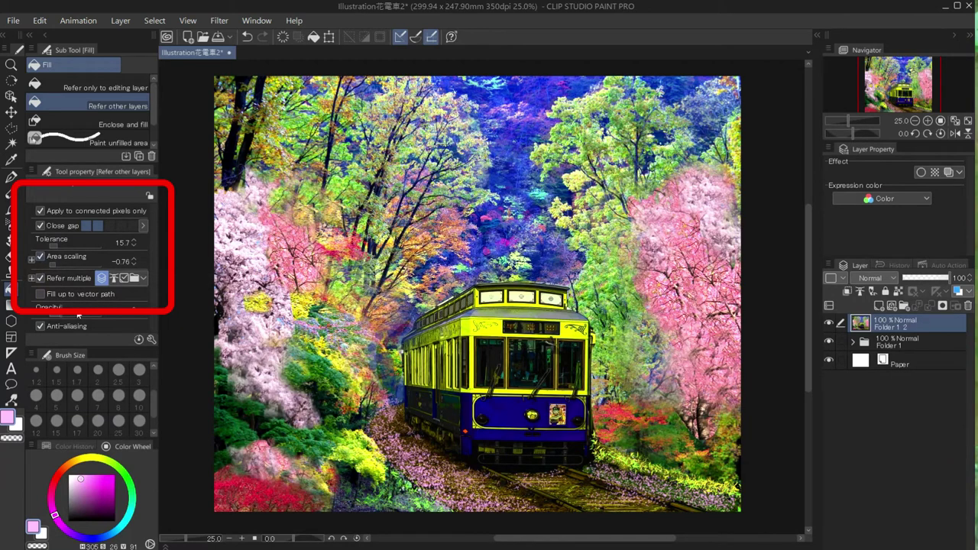
pyautogui.click(126, 477)
pyautogui.click(109, 501)
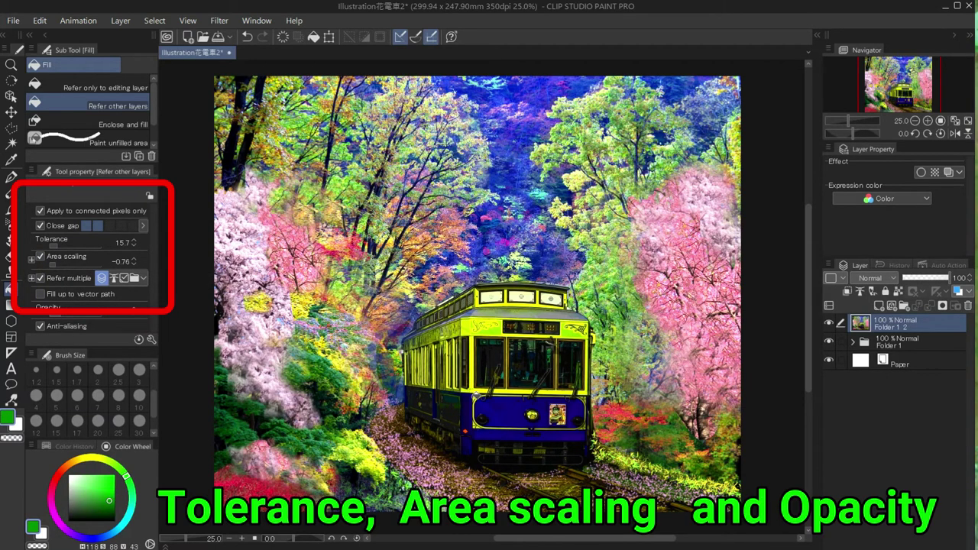
pyautogui.click(108, 501)
pyautogui.scroll(2, 508, 302)
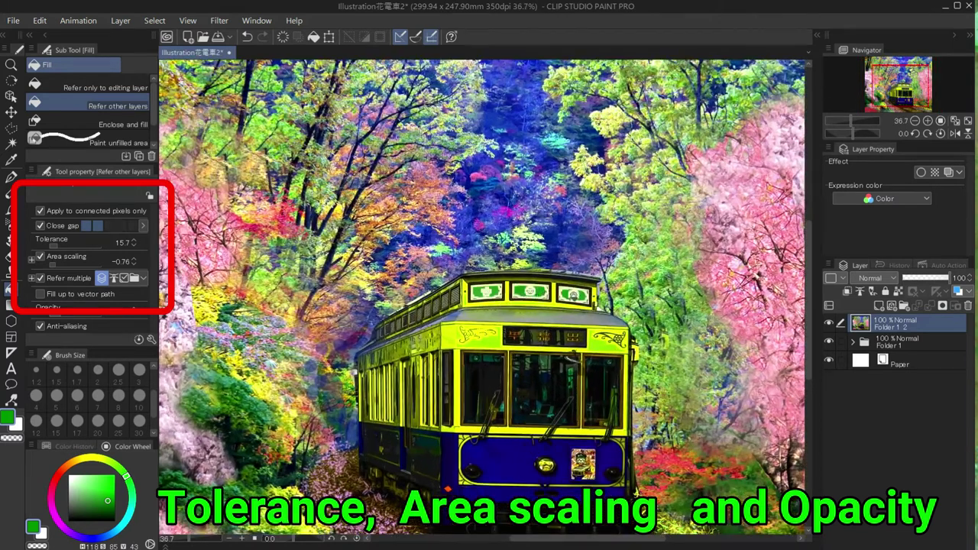
# Step: Tint the tram's yellow upper band with orange (H24 S91 V75) using Fill at opacity 22, and set area scaling to -0.39
pyautogui.click(68, 464)
pyautogui.click(110, 486)
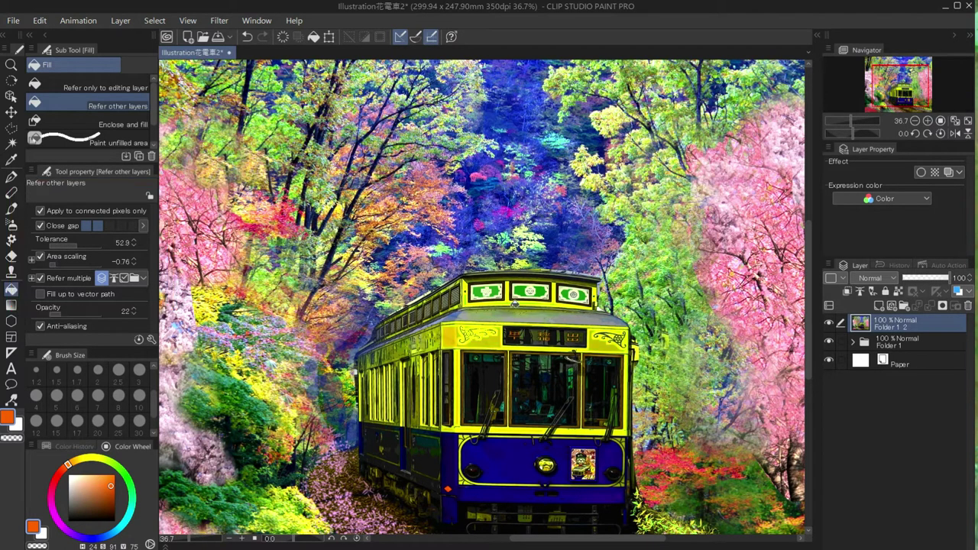
pyautogui.scroll(-1, 506, 303)
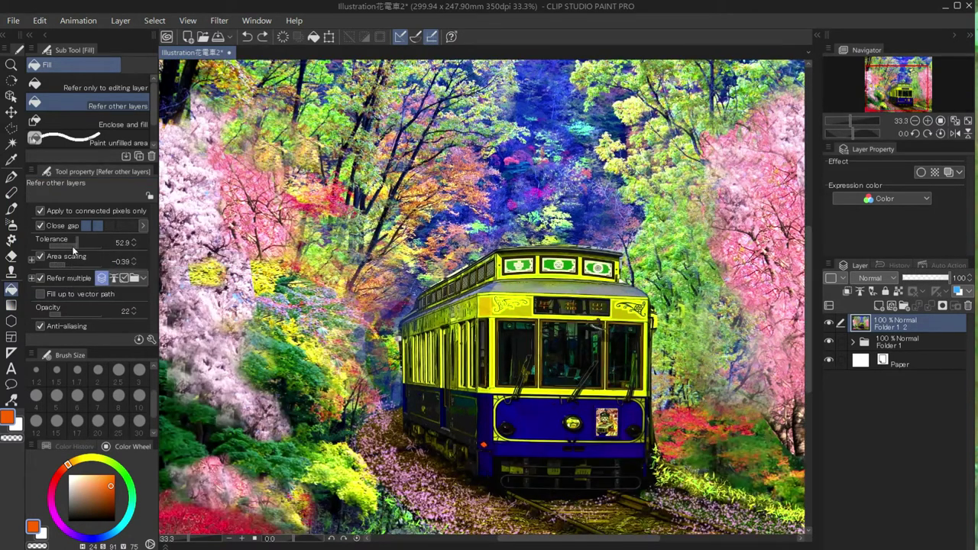
pyautogui.scroll(2, 443, 358)
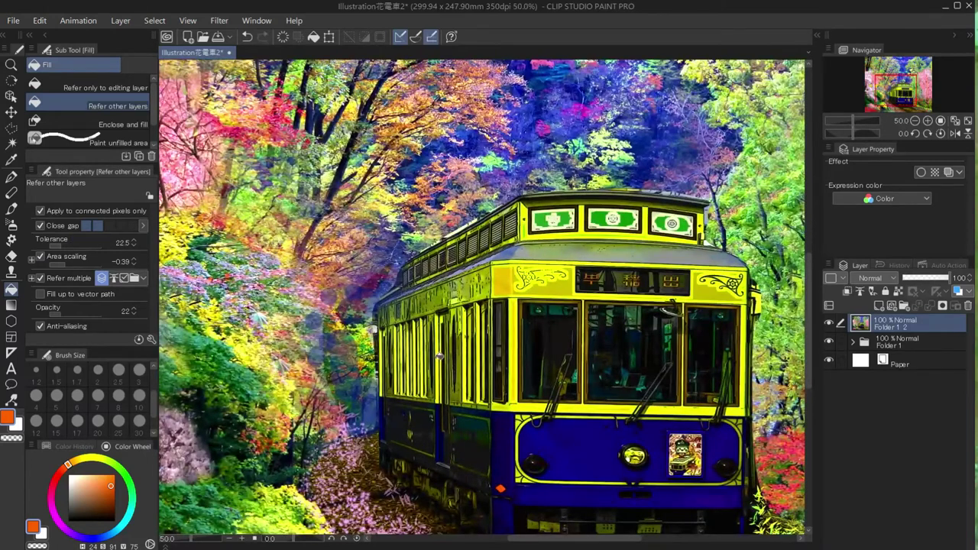
# Step: Fill the tram's windows, lower side panels and undercarriage with translucent green, starting from H112 S87 V52
pyautogui.click(69, 245)
pyautogui.click(124, 473)
pyautogui.click(108, 497)
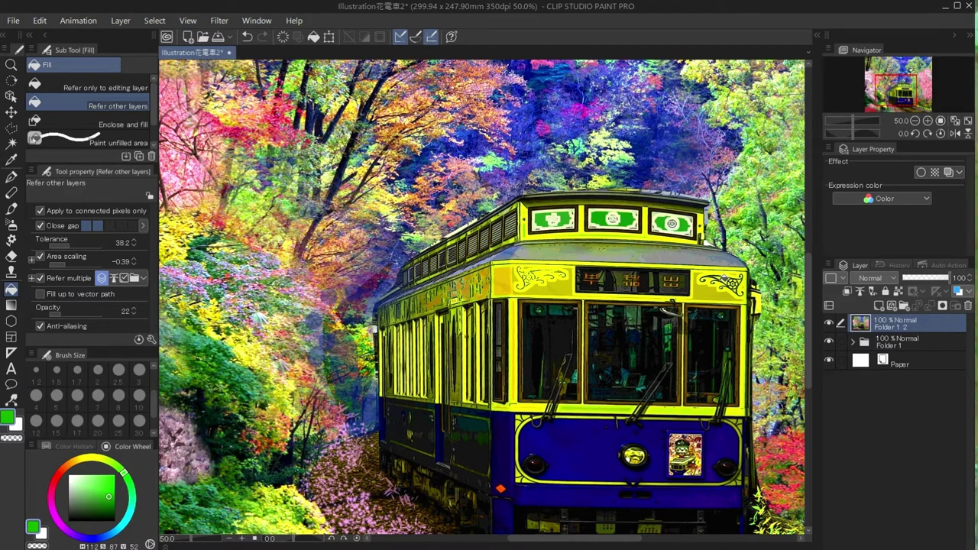
pyautogui.click(107, 505)
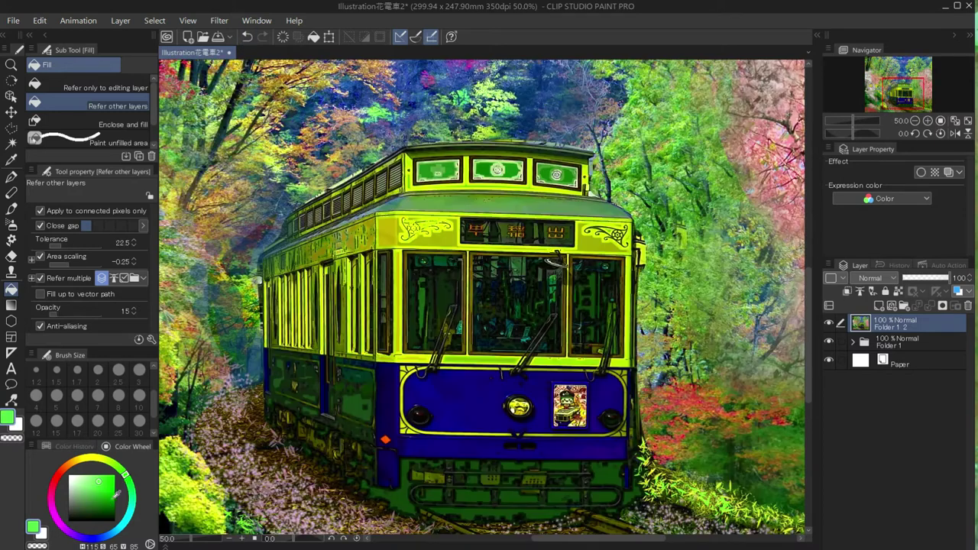
# Step: Try filling the tram's window side with dark green (H115 S62 V30) at tolerance 48, and undo the last change
pyautogui.scroll(2, 305, 341)
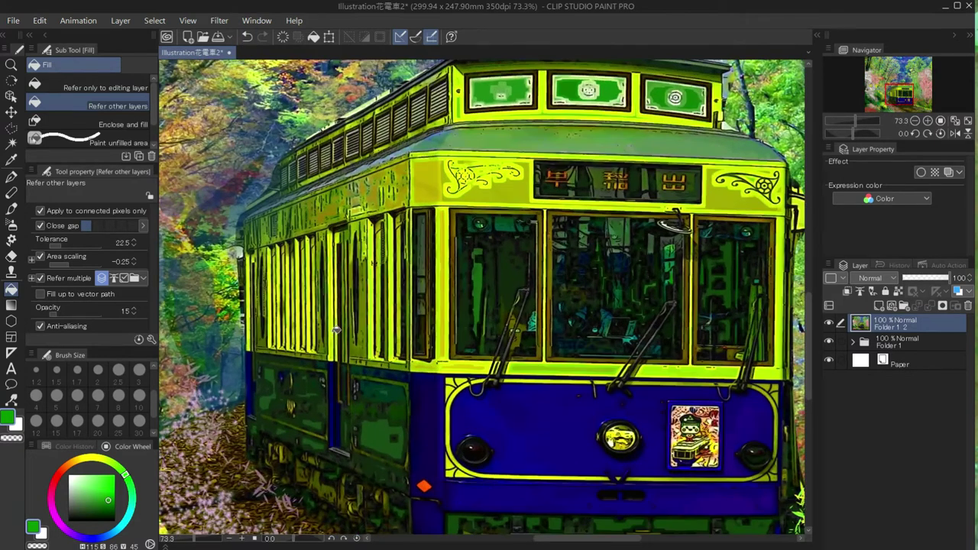
pyautogui.scroll(2, 245, 355)
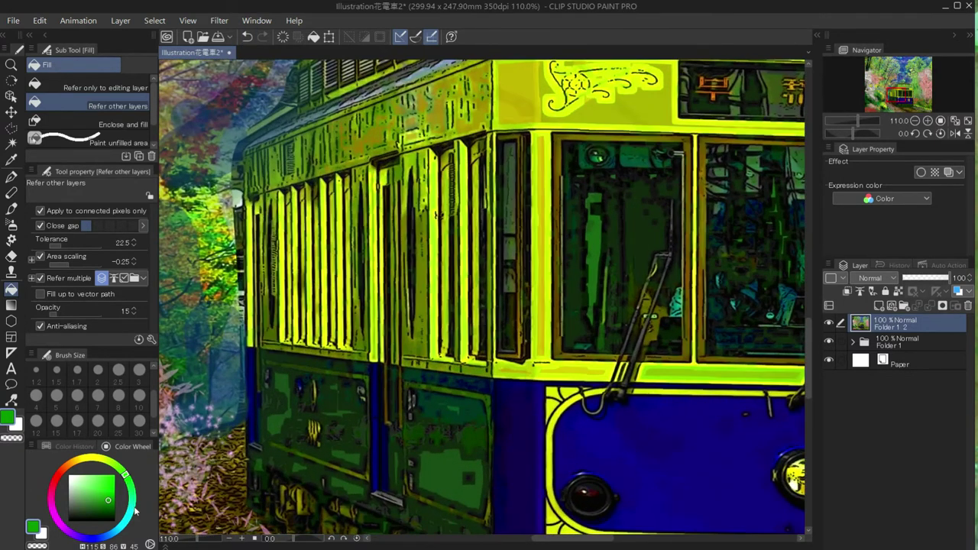
pyautogui.click(375, 290)
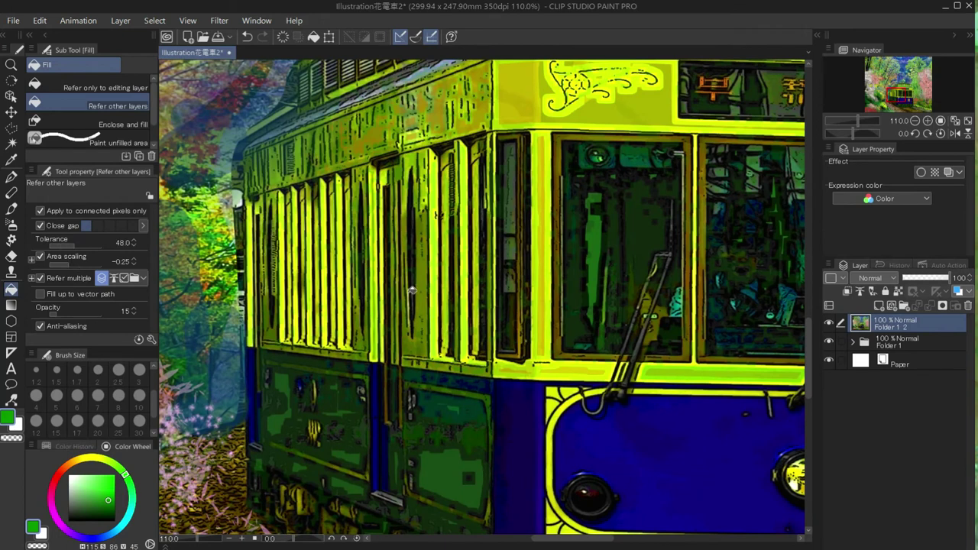
pyautogui.click(97, 507)
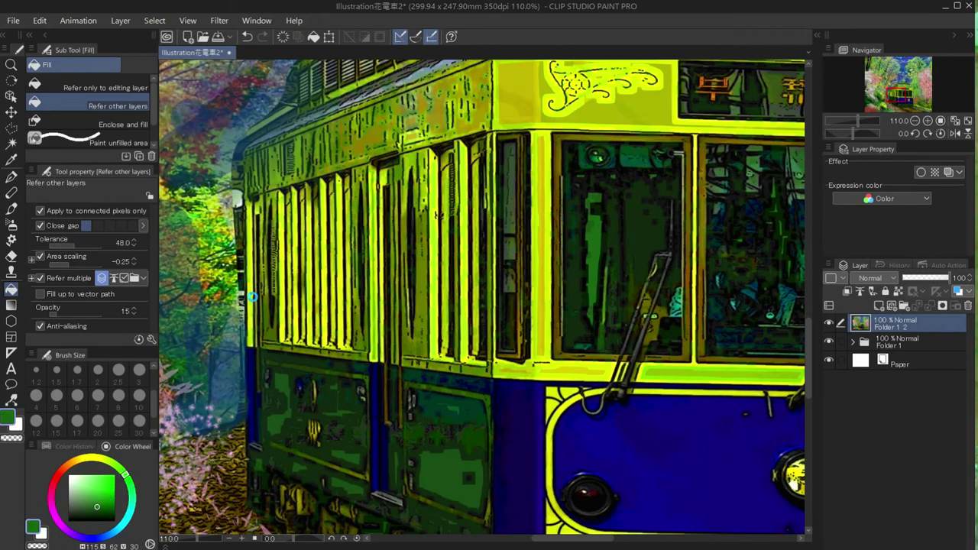
pyautogui.click(285, 285)
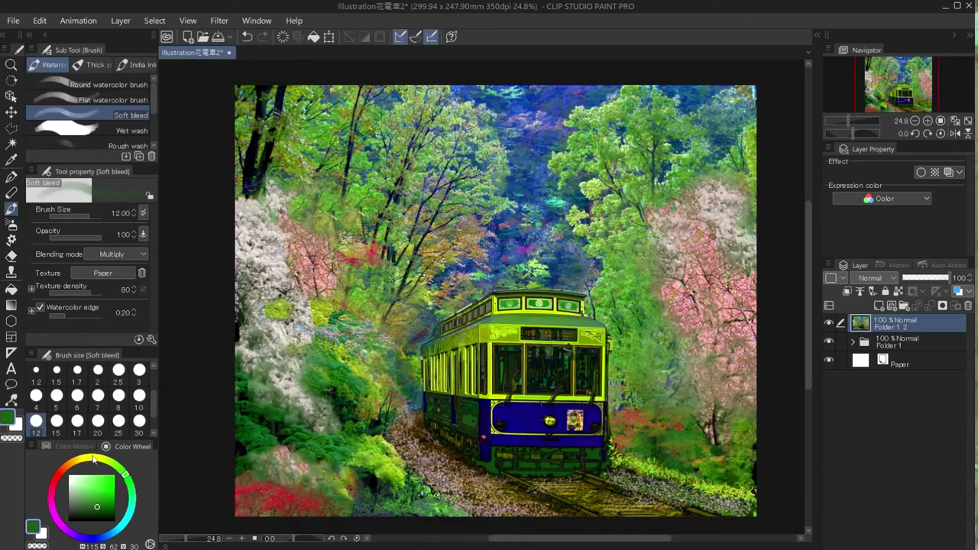
pyautogui.click(246, 36)
# Step: Shade the tram's upper body with brown (H24 S62 V30) using the Soft bleed brush, and lower its opacity to 53
pyautogui.click(69, 466)
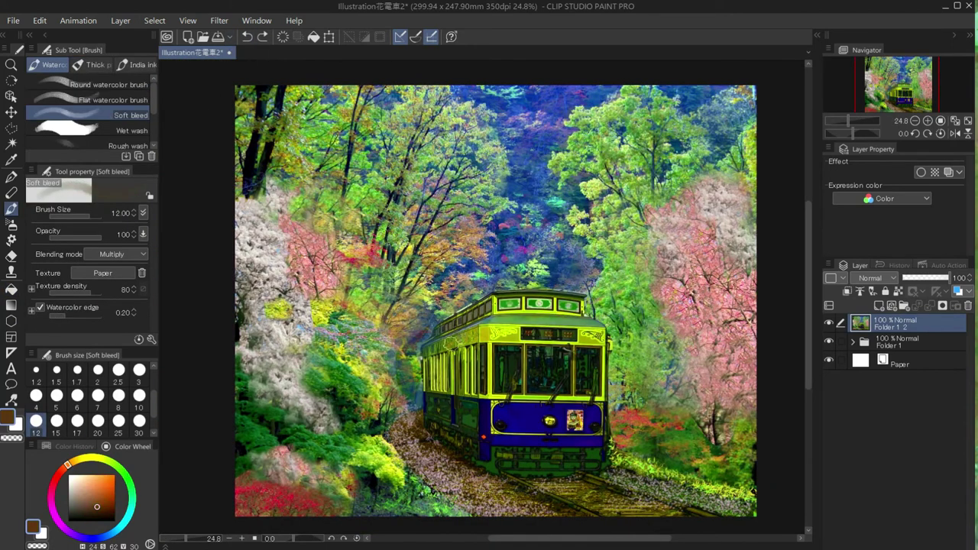
pyautogui.moveTo(451, 343); pyautogui.dragTo(572, 314)
pyautogui.click(76, 237)
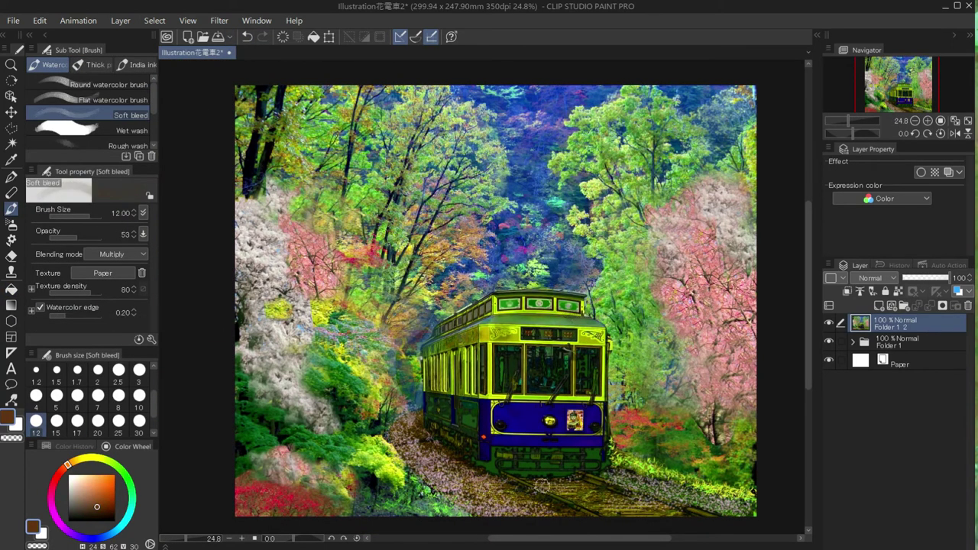
# Step: Draw pale green (H98 S30 V68) reflections across the tram's front windows with the G-pen at size 10 and opacity 22
pyautogui.click(74, 493)
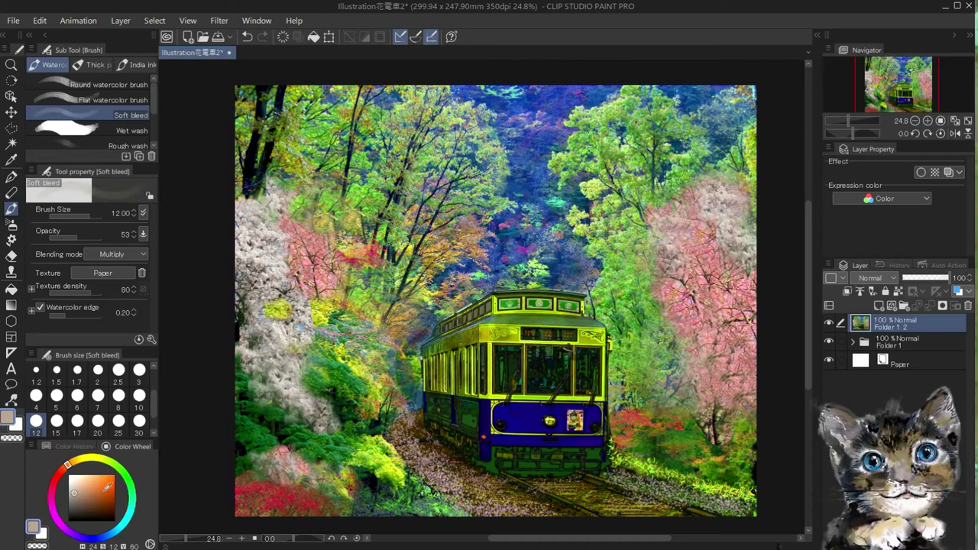
pyautogui.click(117, 465)
pyautogui.click(82, 489)
pyautogui.click(82, 238)
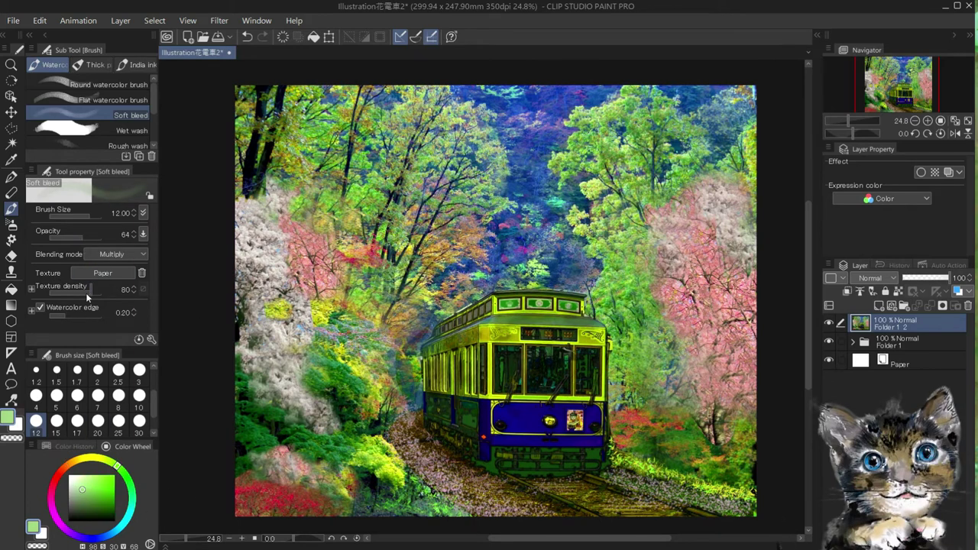
pyautogui.moveTo(87, 292); pyautogui.dragTo(105, 294)
pyautogui.press('p')
pyautogui.click(144, 397)
pyautogui.moveTo(563, 349); pyautogui.dragTo(524, 393)
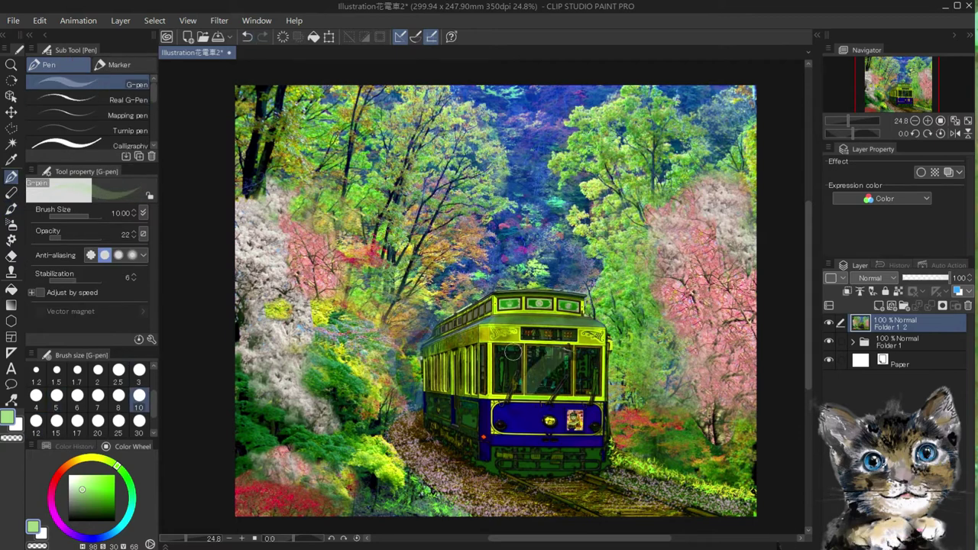
pyautogui.moveTo(519, 346); pyautogui.dragTo(496, 382)
pyautogui.moveTo(572, 348); pyautogui.dragTo(540, 393)
pyautogui.moveTo(582, 367)
pyautogui.mouseDown()
pyautogui.moveTo(432, 403)
pyautogui.moveTo(591, 409)
pyautogui.mouseUp()
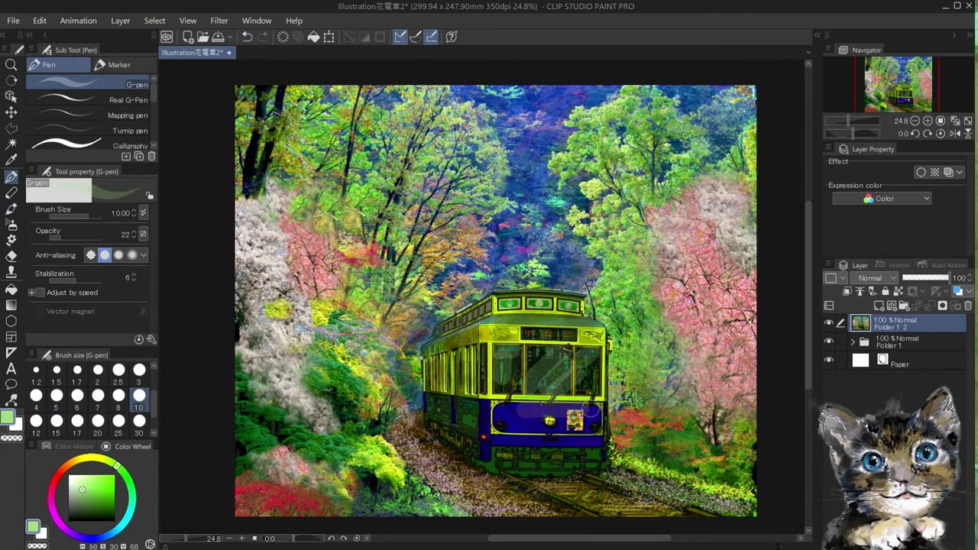
# Step: Undo the last G-pen stroke, set the opacity to 8 and paint faint pale green highlights across the tram's blue front and lower side
pyautogui.moveTo(548, 461)
pyautogui.mouseDown()
pyautogui.moveTo(592, 463)
pyautogui.moveTo(524, 462)
pyautogui.mouseUp()
pyautogui.click(247, 37)
pyautogui.click(53, 239)
pyautogui.moveTo(493, 408); pyautogui.dragTo(611, 417)
pyautogui.moveTo(428, 404); pyautogui.dragTo(480, 407)
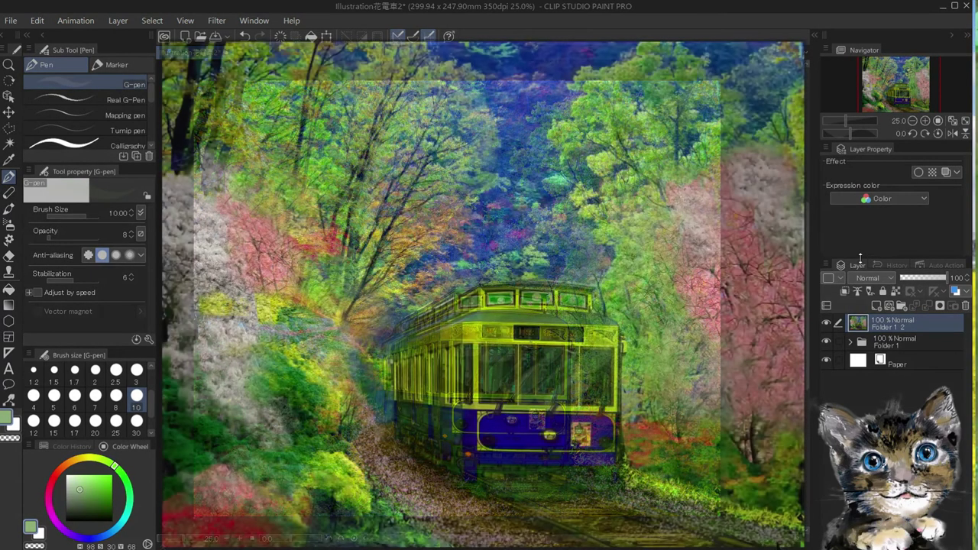